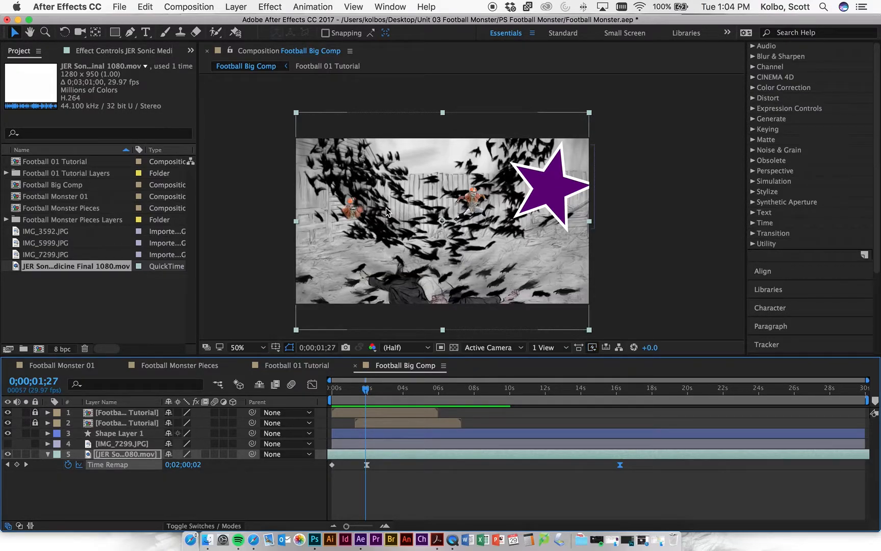
Step: Collapse the movie layer's properties and lock both the movie layer and the IMG_7299.JPG layer
click(163, 491)
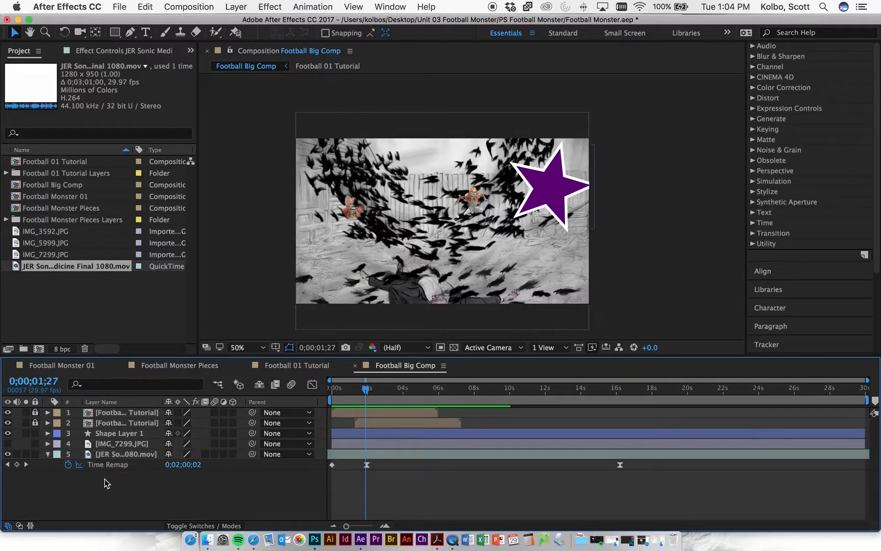
click(47, 454)
drag(35, 454, 35, 443)
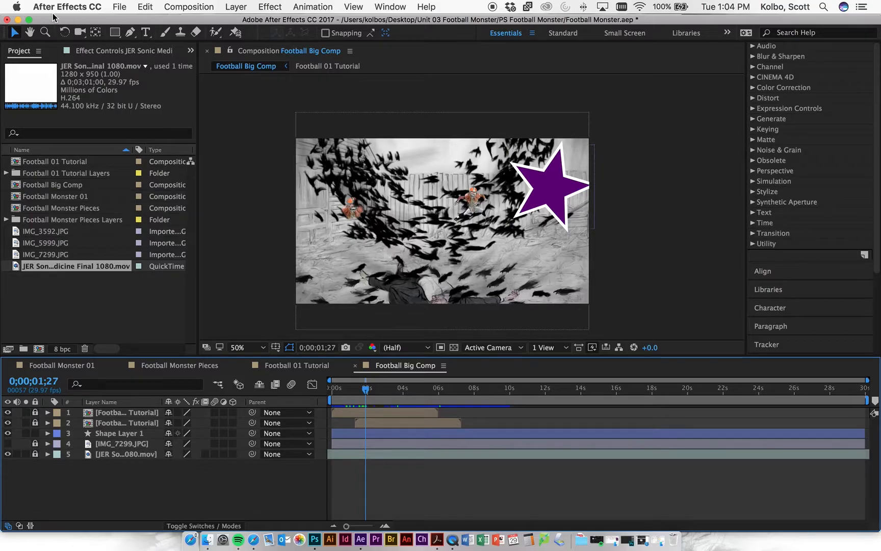
Step: Create a horizontal text layer in the upper-left part of the frame reading "MESS OF A PROJECT"
click(145, 32)
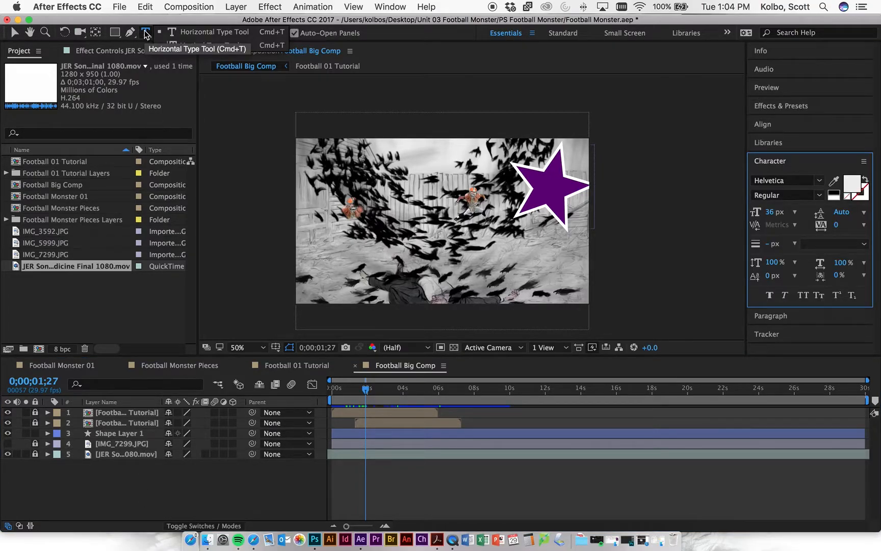
click(366, 172)
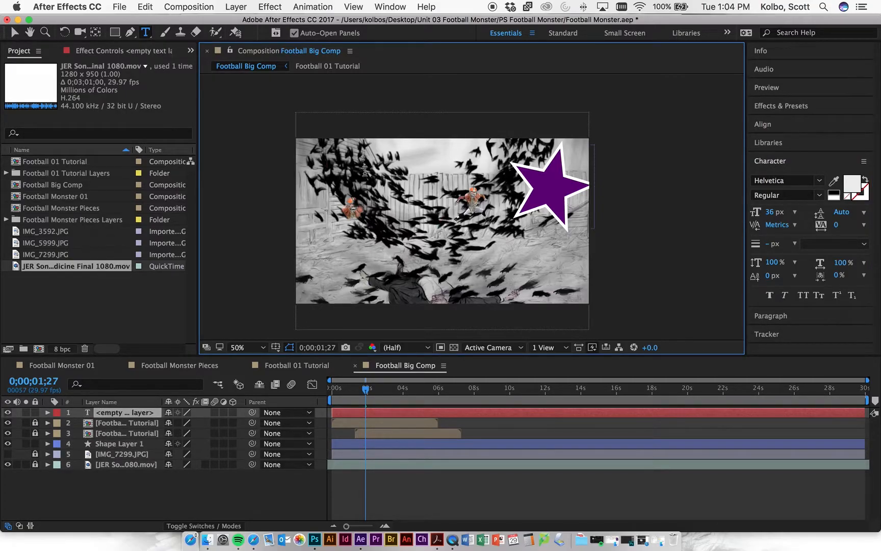
text(M)
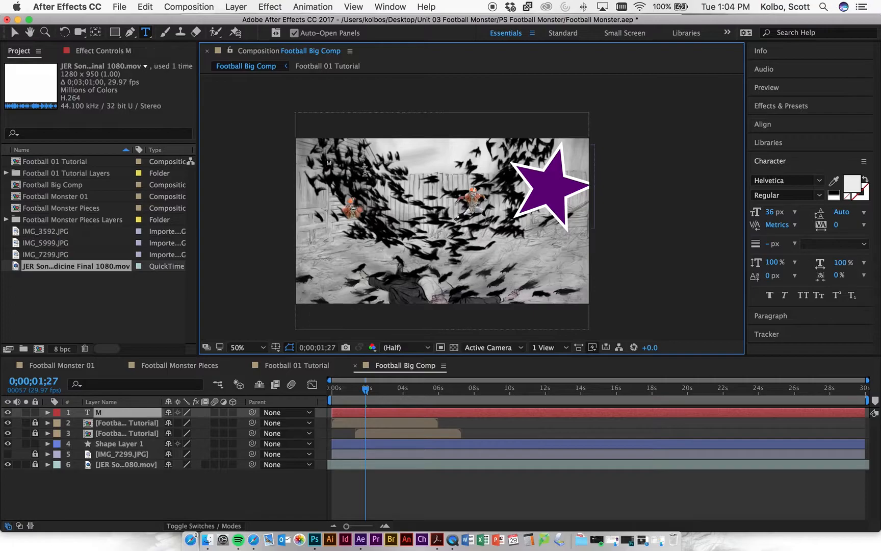
text(ESS OF A CO)
key(BackSpace)
key(BackSpace)
key(BackSpace)
text(PROJECT)
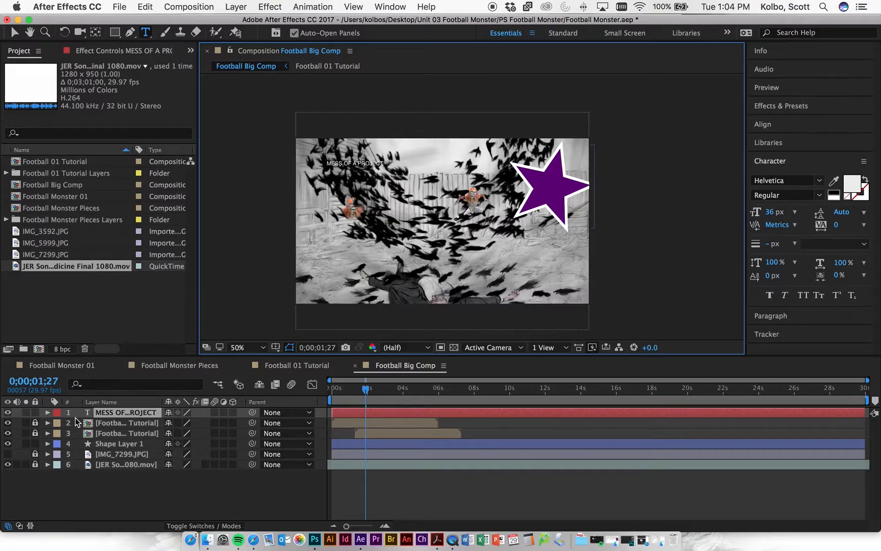
Step: Set all of the title text to the Impact font at a size of 200 px
key(super+a)
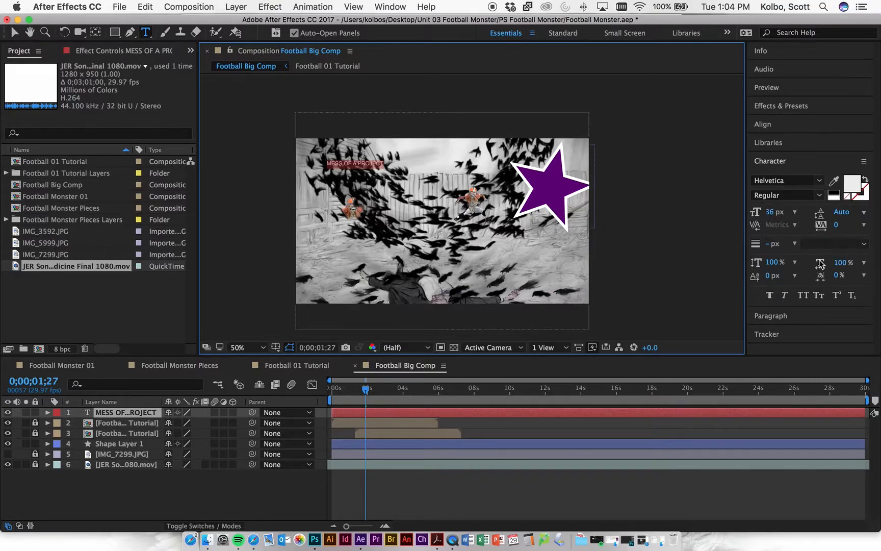
click(819, 182)
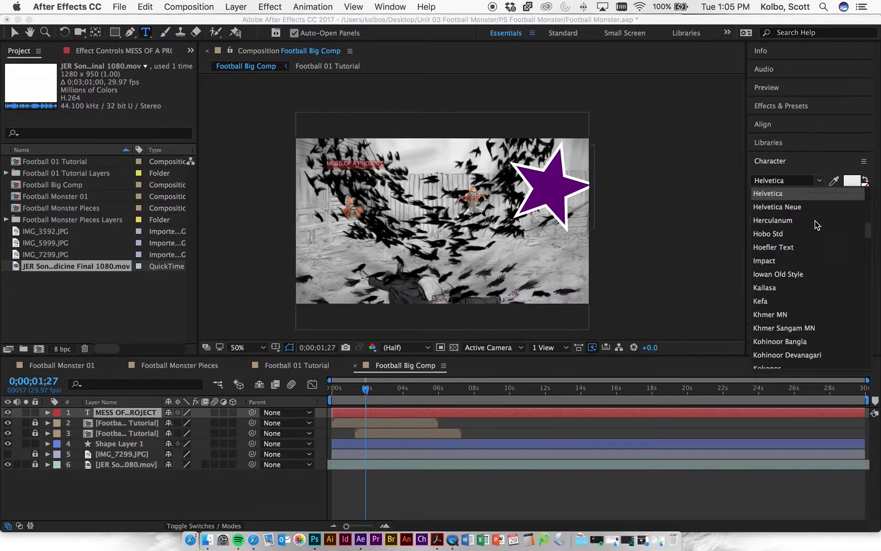
click(800, 264)
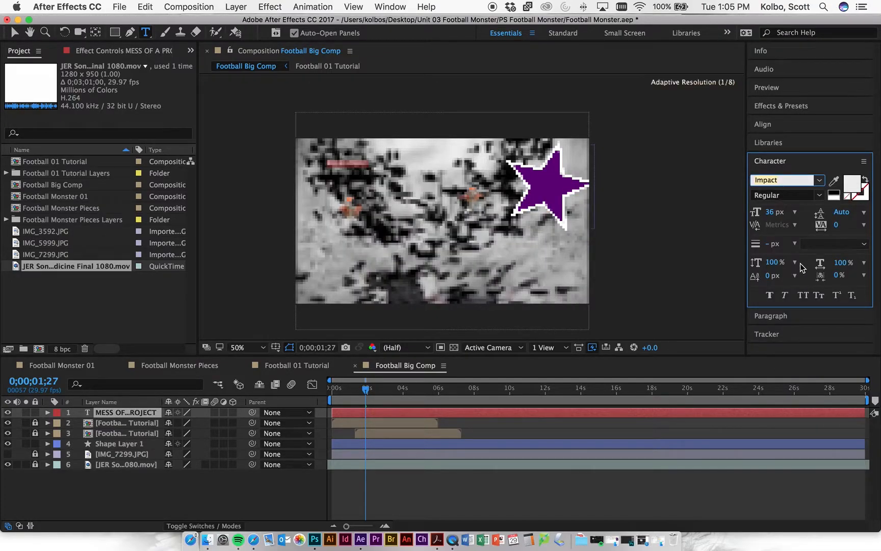
click(771, 212)
drag(772, 212, 874, 209)
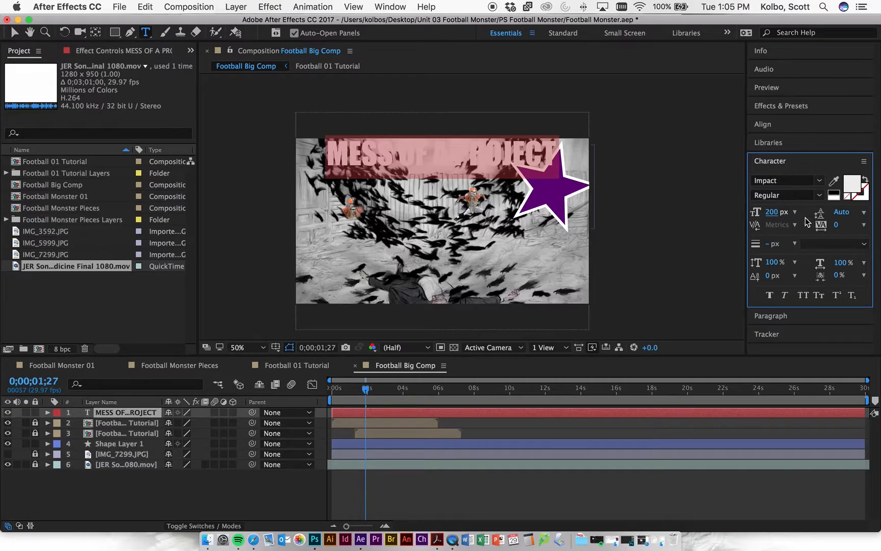
click(250, 168)
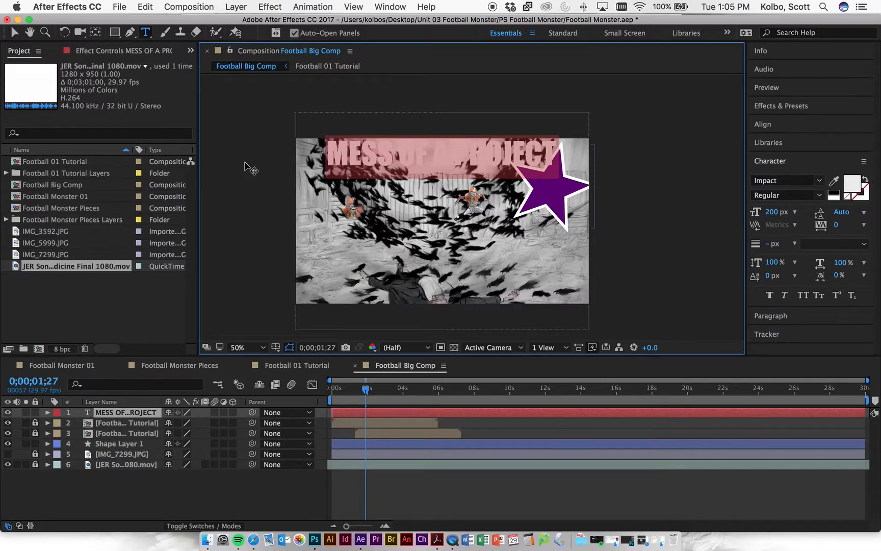
Step: Change the title's fill colour to dark red and reposition it in the upper part of the frame
click(14, 32)
click(244, 110)
click(385, 164)
drag(386, 177, 449, 203)
click(853, 182)
click(572, 204)
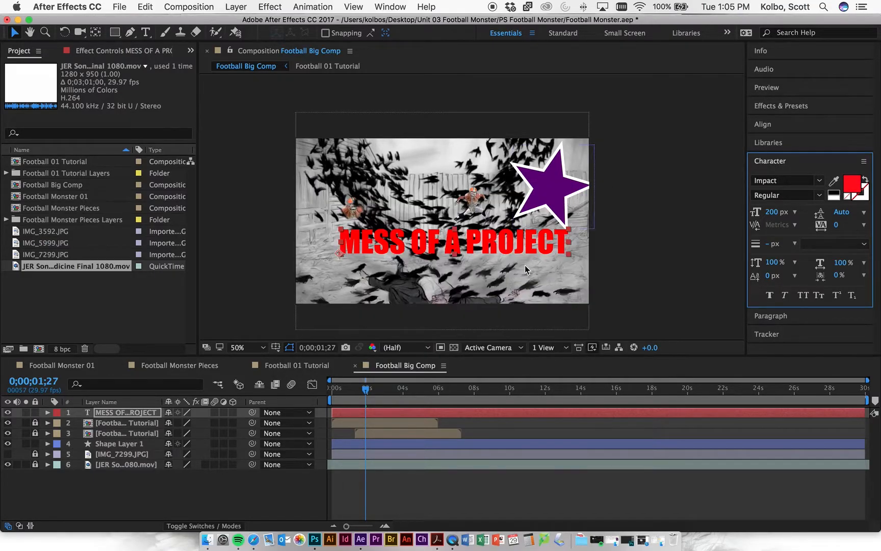
drag(453, 248, 465, 169)
click(859, 186)
mouse_move(447, 280)
mouse_down()
mouse_move(450, 299)
mouse_move(462, 280)
mouse_up()
click(563, 204)
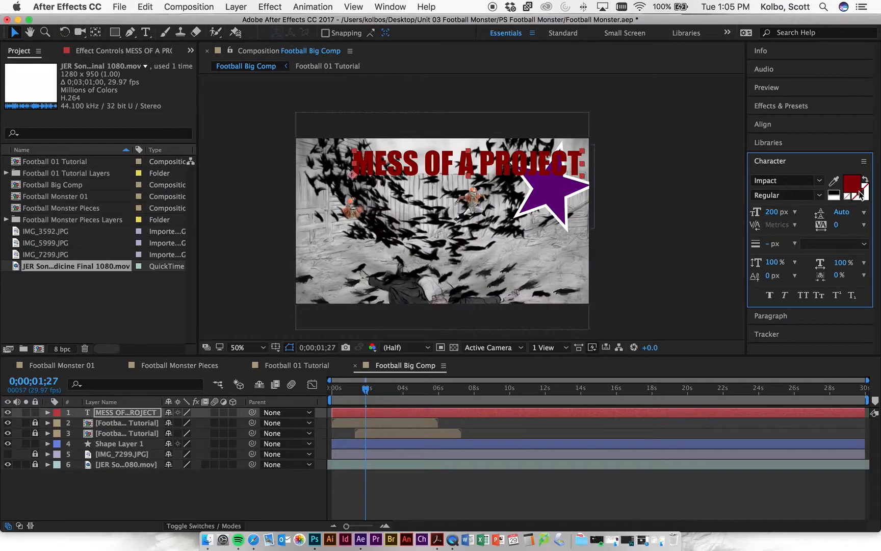
Step: Give the title text a blue stroke with colour 3200B7 and a stroke width of 11 px
click(867, 201)
click(866, 201)
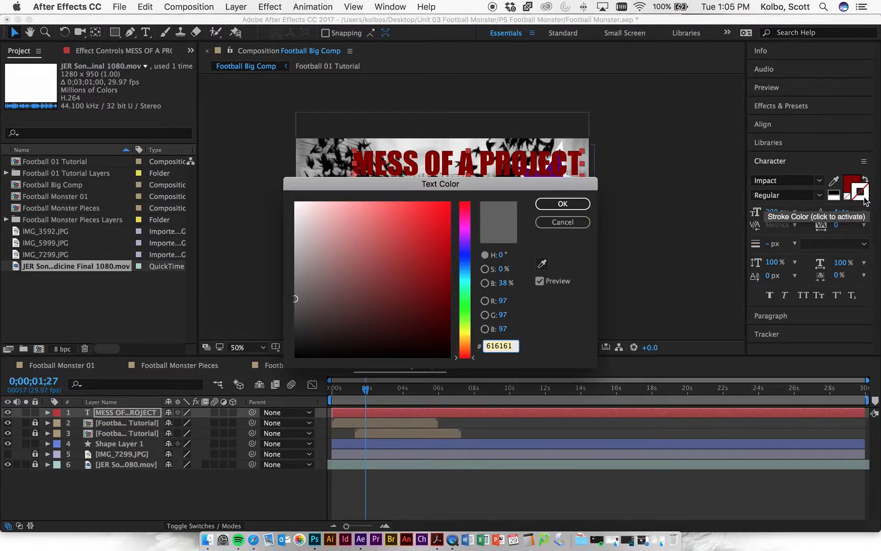
drag(470, 273, 470, 254)
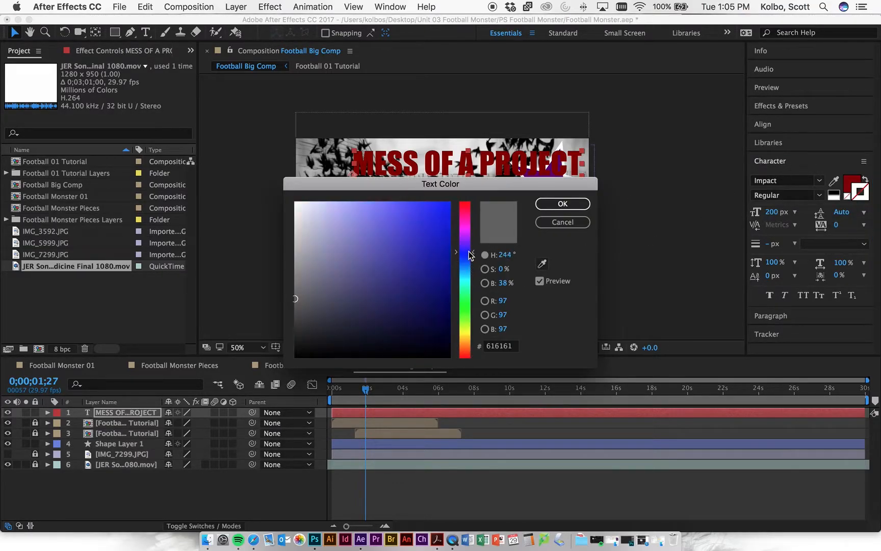
click(563, 203)
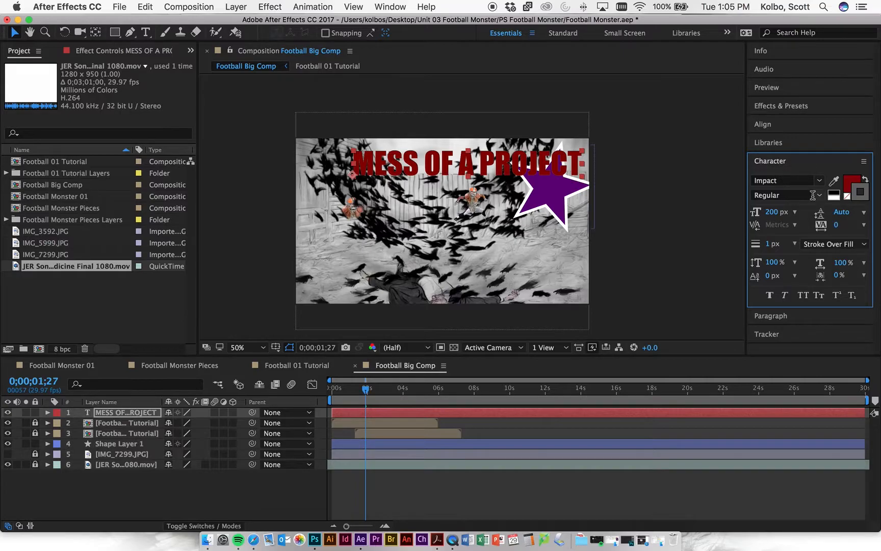
click(862, 202)
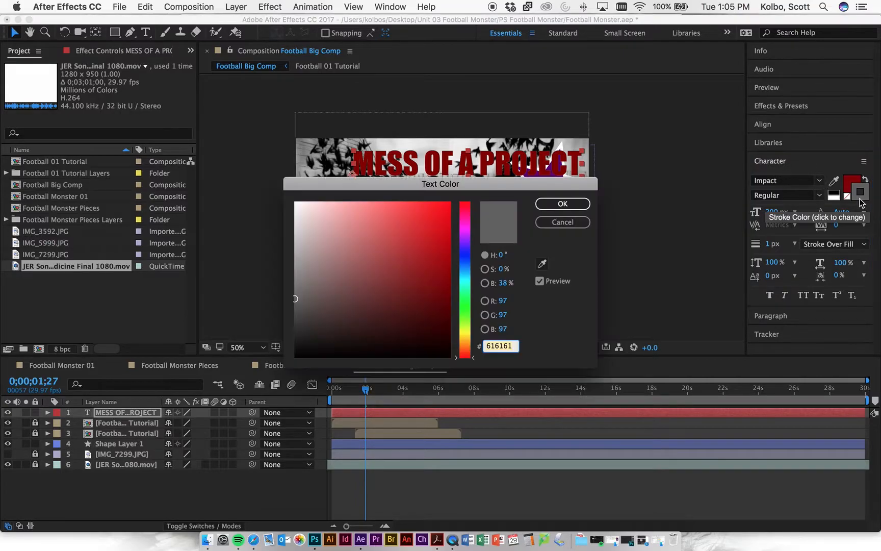
click(409, 261)
mouse_move(425, 260)
mouse_down()
mouse_move(450, 265)
mouse_move(450, 246)
mouse_up()
click(465, 247)
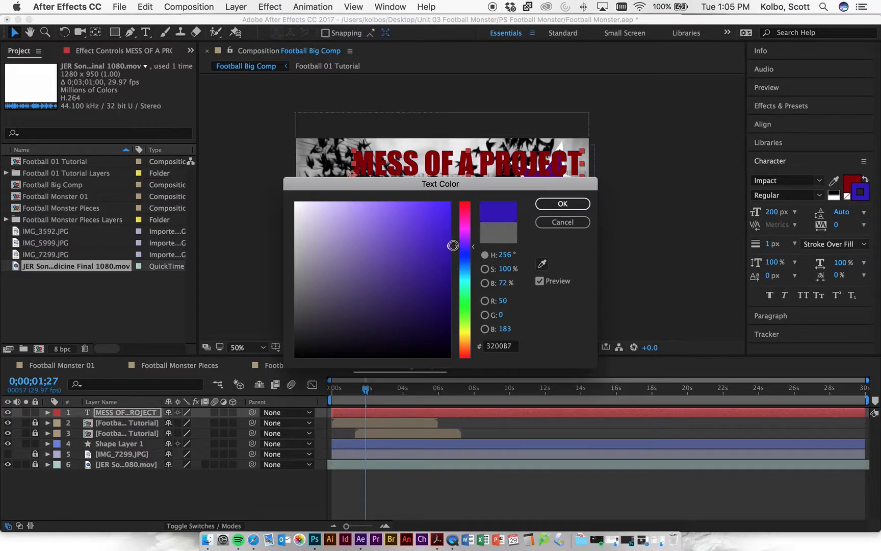
click(563, 205)
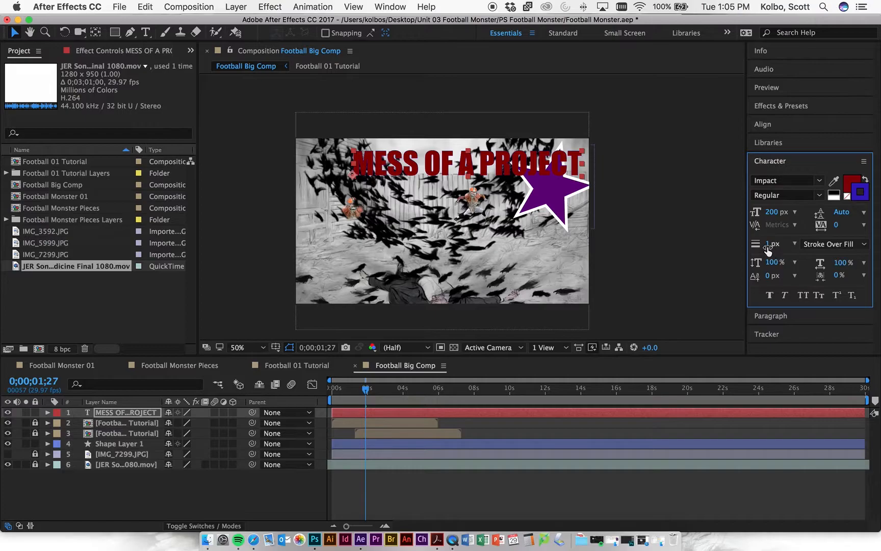
mouse_move(770, 248)
mouse_down()
mouse_move(785, 245)
mouse_move(777, 245)
mouse_up()
click(610, 239)
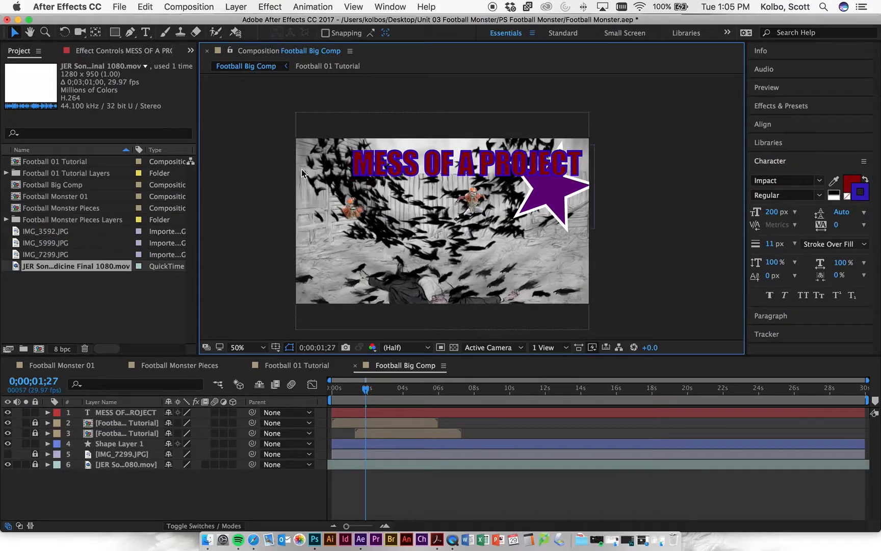
Step: Enable Position keyframing on the title layer at 0;00;01;27 and place the title at 424, 200
drag(391, 169, 363, 263)
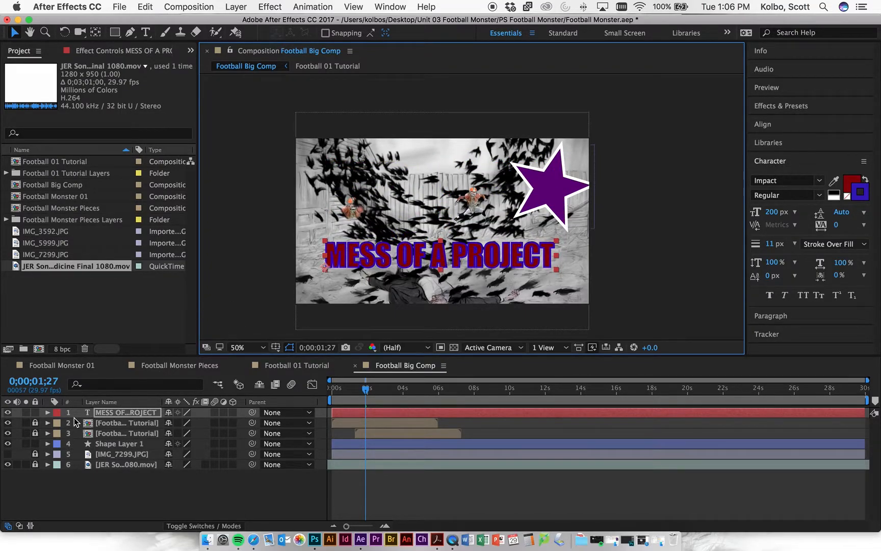
click(47, 412)
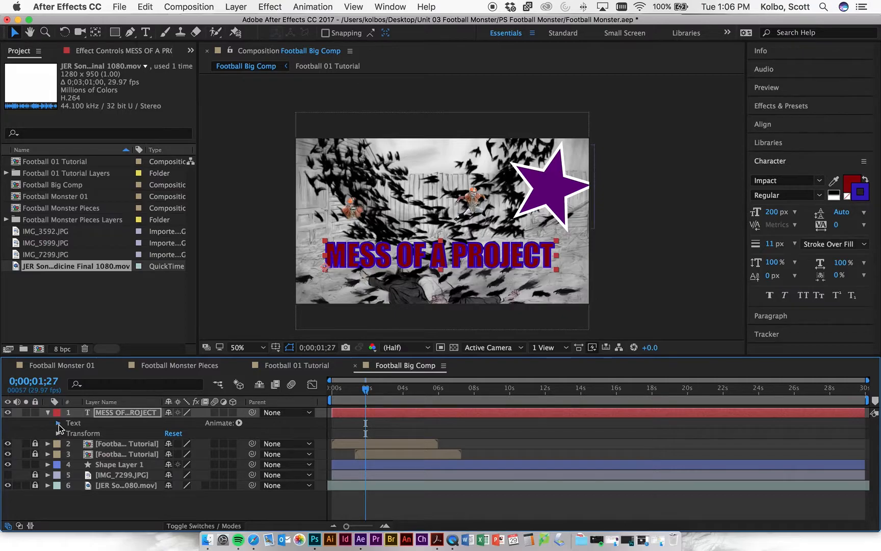
click(59, 423)
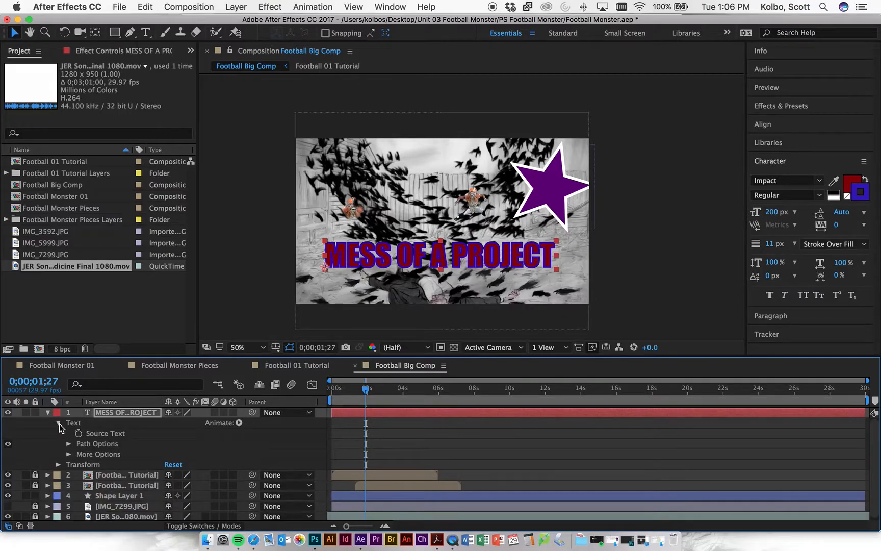
click(59, 424)
click(59, 435)
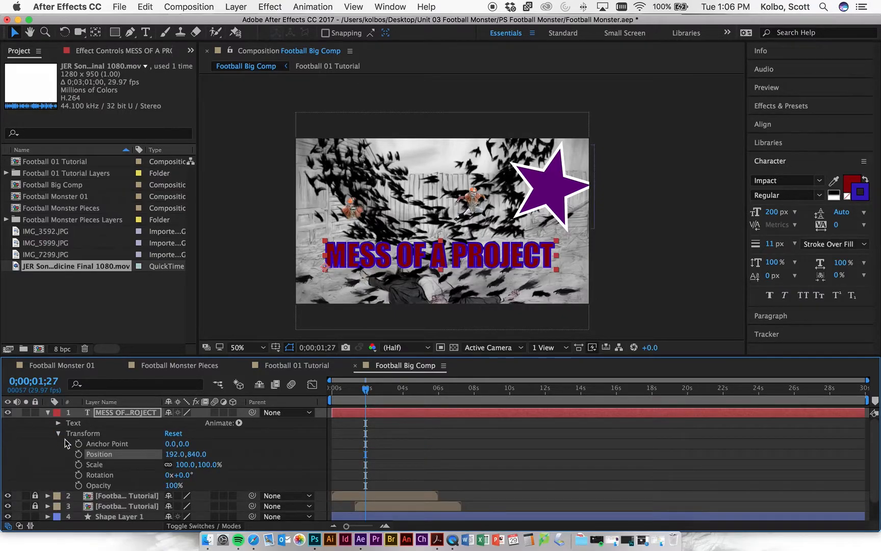
click(79, 455)
drag(399, 262, 434, 165)
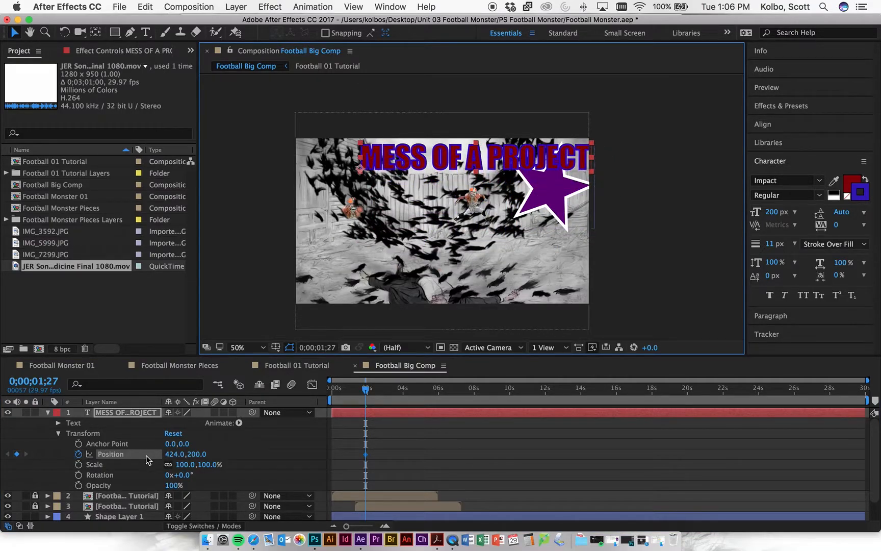
Step: Add a second Position keyframe at about 4 seconds with the title at 76, 892, and preview the animation
drag(365, 389, 403, 389)
drag(441, 161, 387, 268)
drag(402, 391, 365, 390)
key(space)
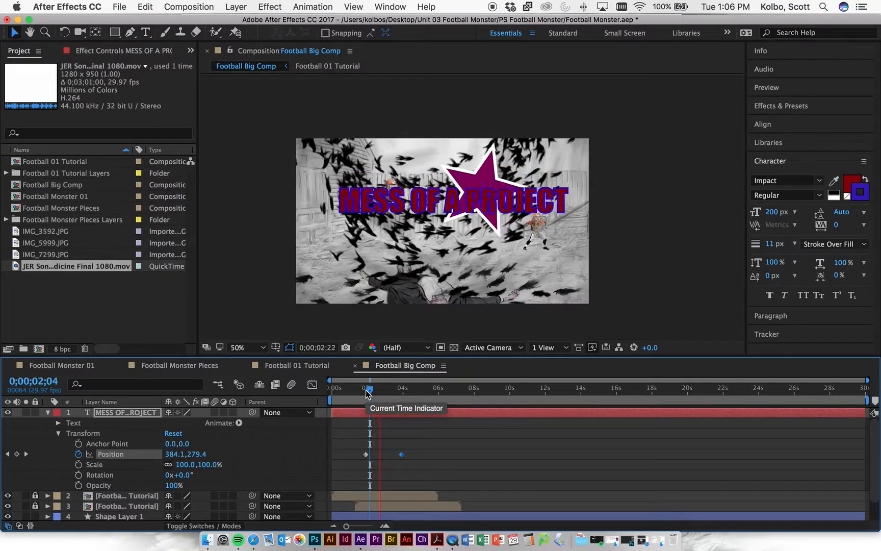
key(space)
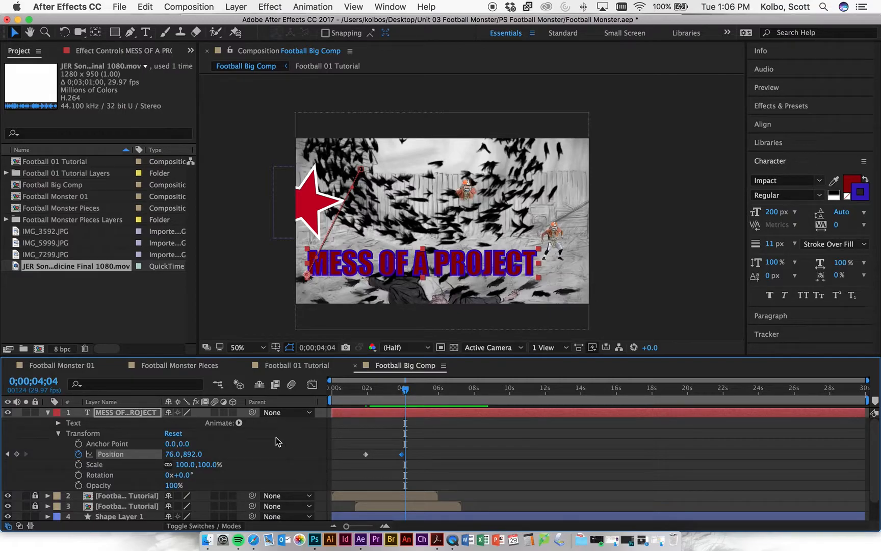
click(150, 38)
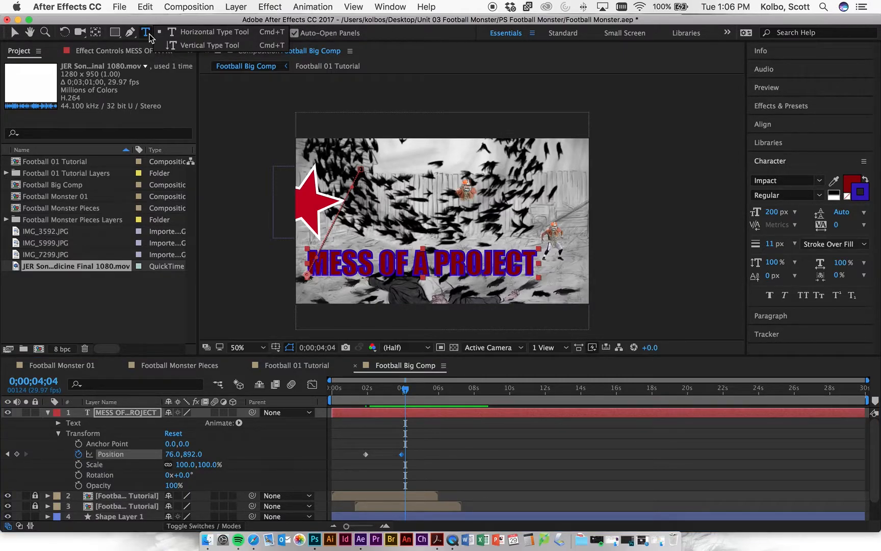
click(211, 35)
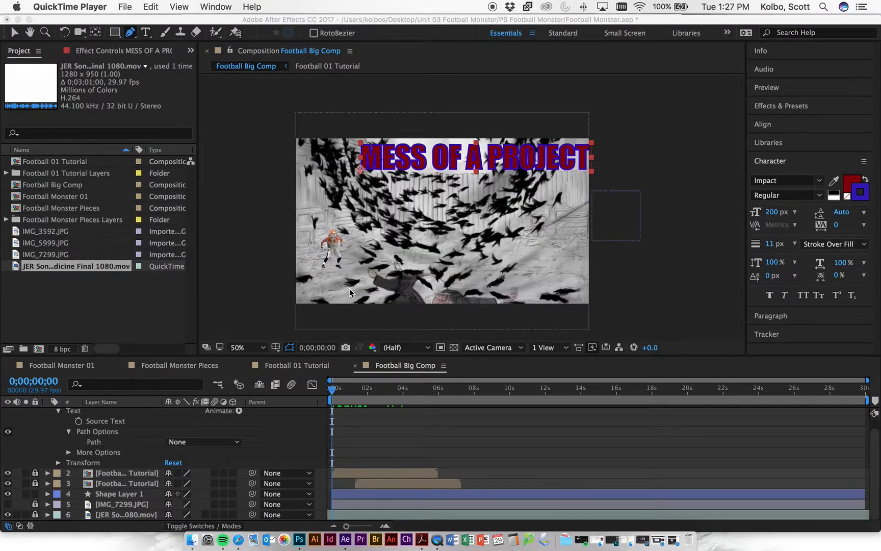
scroll(113, 433, up, 1)
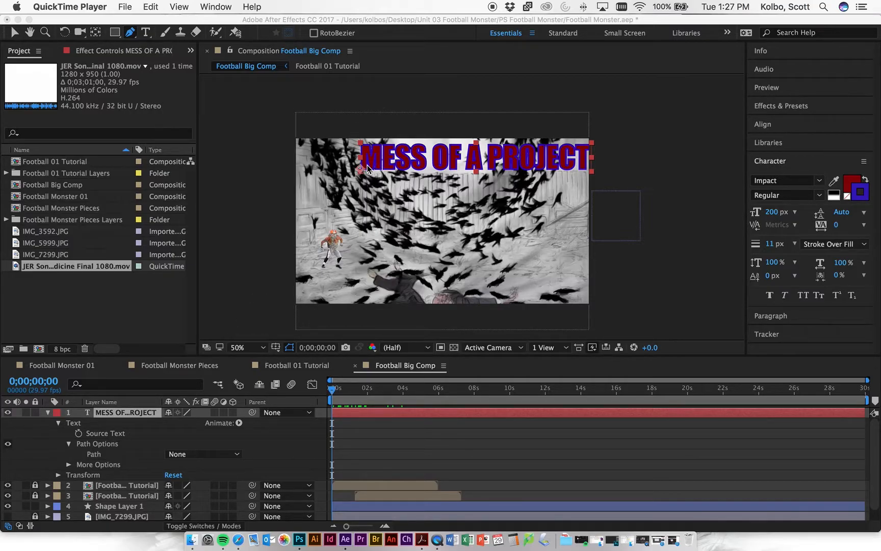
click(386, 167)
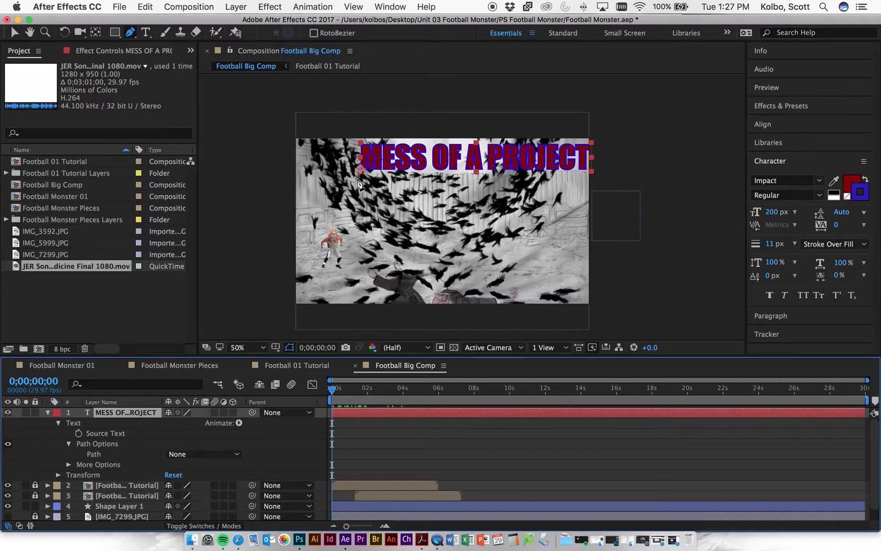
Step: Move the title down and left so it fits fully within the upper part of the frame
click(14, 32)
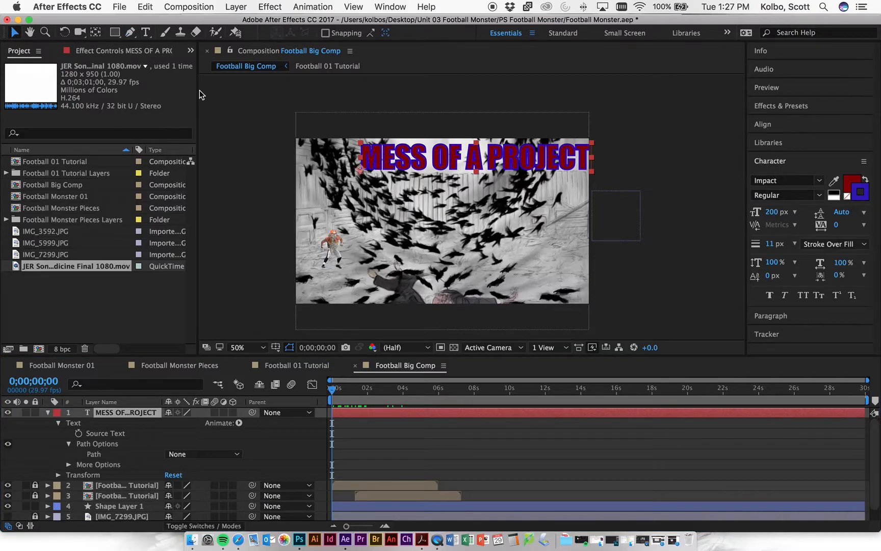
drag(399, 154, 369, 190)
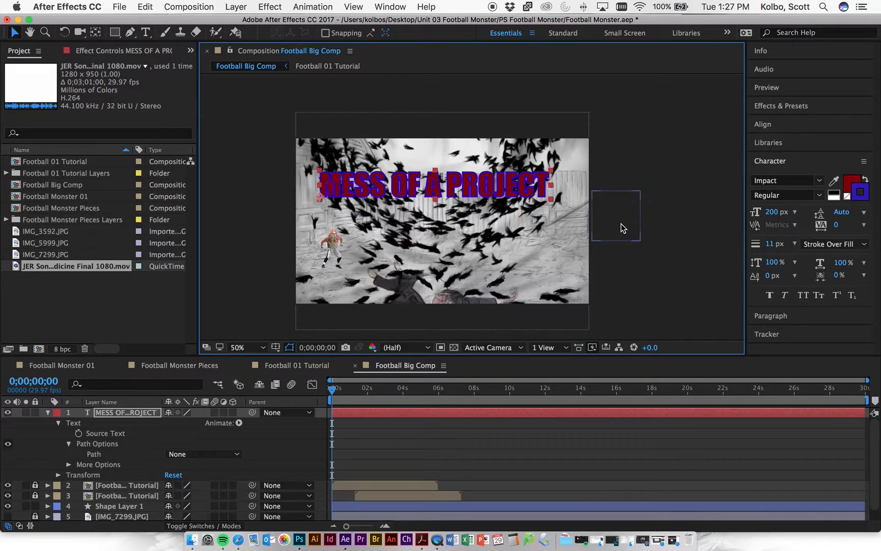
drag(356, 189, 354, 184)
Step: Draw an open arched mask path on the title layer with the Pen tool, spanning nearly the full frame width beneath the title
click(102, 414)
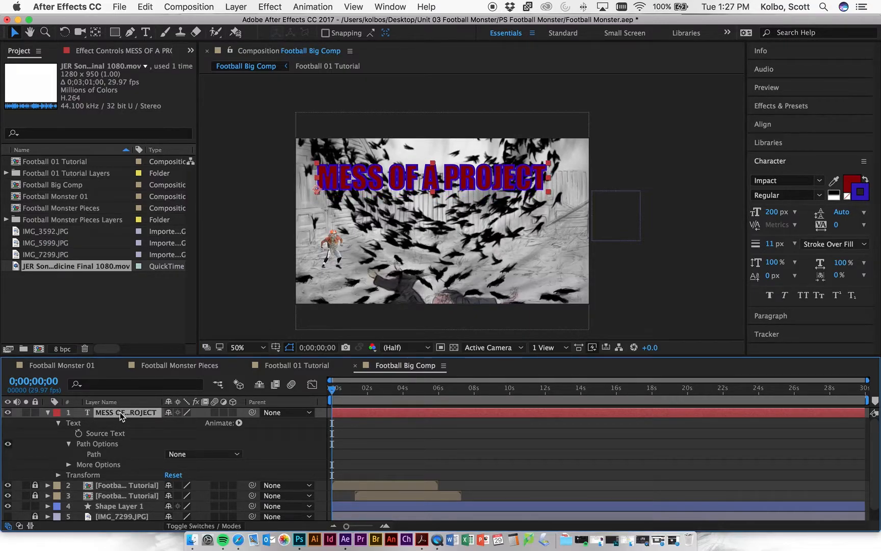
click(35, 506)
scroll(50, 502, down, 1)
scroll(51, 501, up, 1)
drag(133, 33, 181, 34)
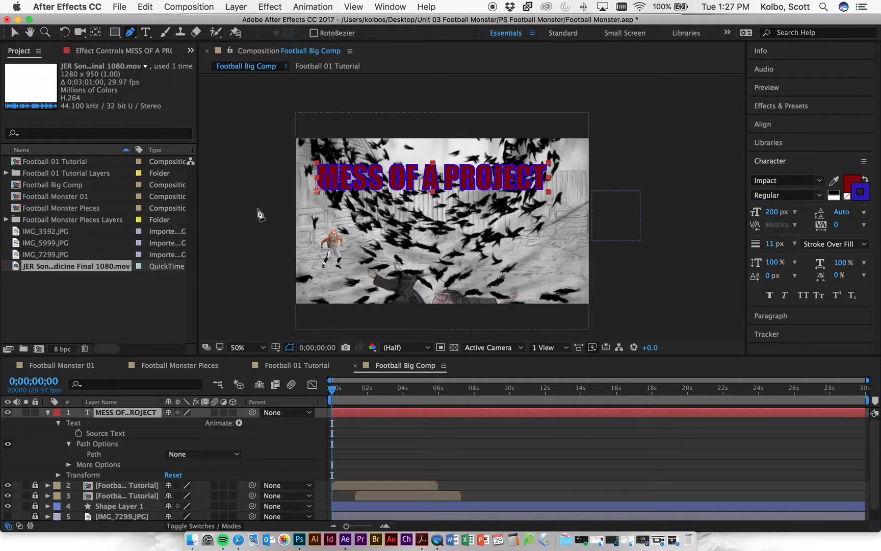
click(302, 247)
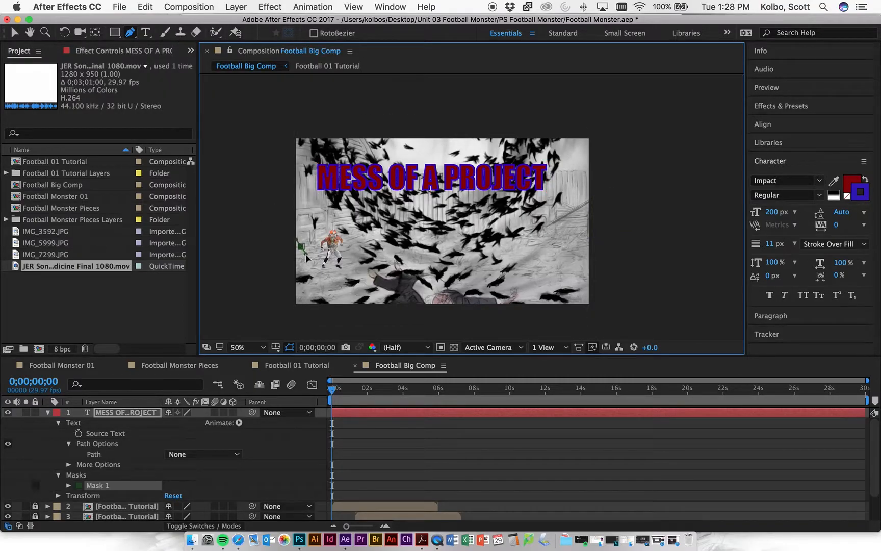
drag(569, 246, 632, 319)
drag(307, 253, 368, 179)
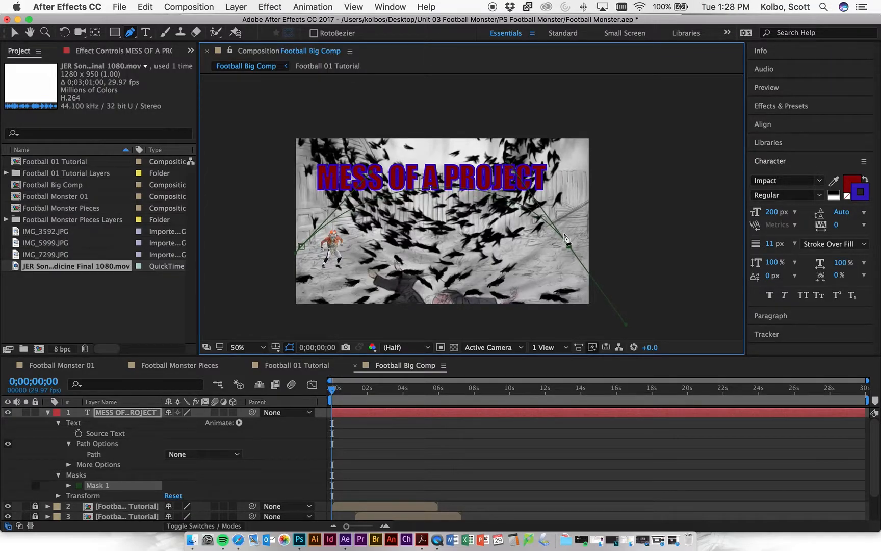
drag(568, 249, 581, 248)
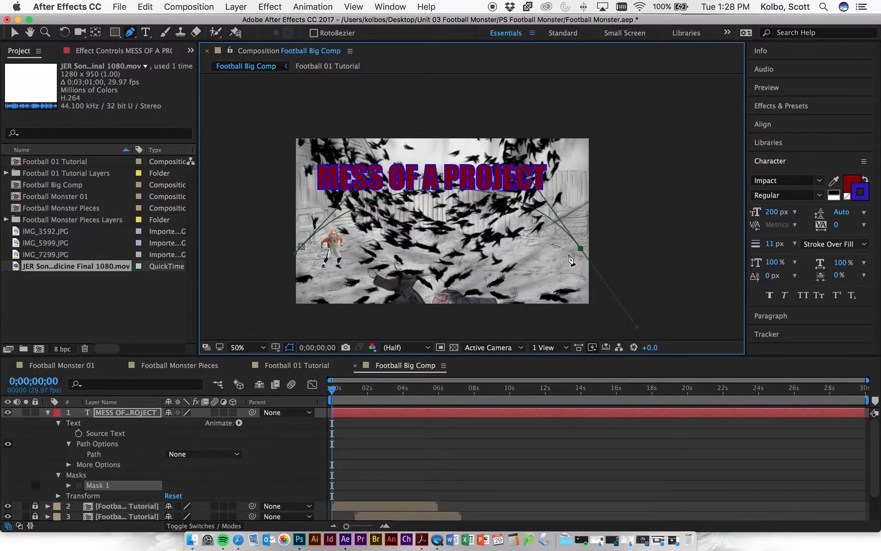
click(277, 459)
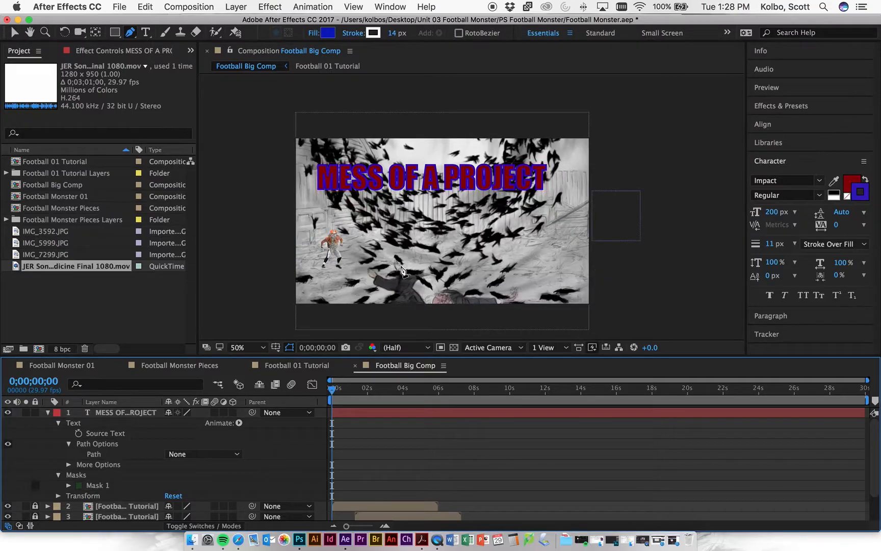
Step: Set the Path option of the title text to Mask 1 and preview the text on the curve
click(47, 414)
click(48, 413)
click(69, 485)
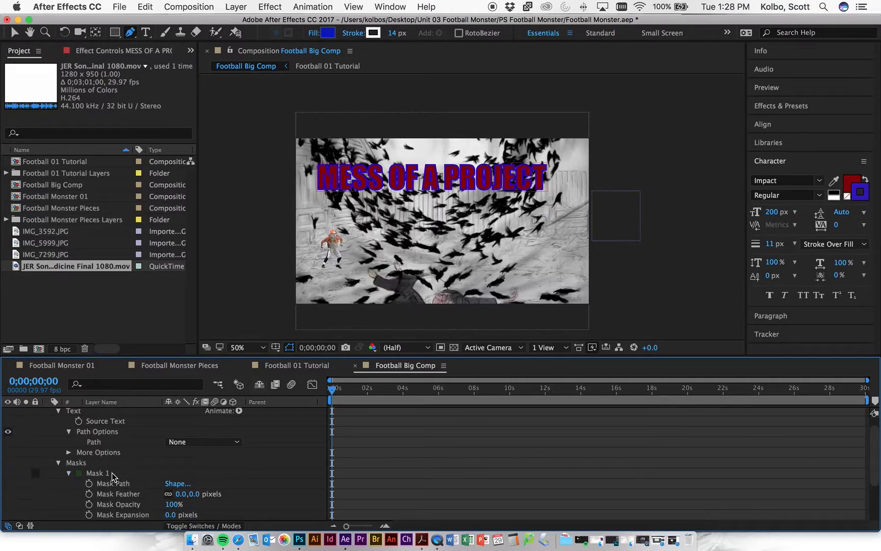
click(59, 463)
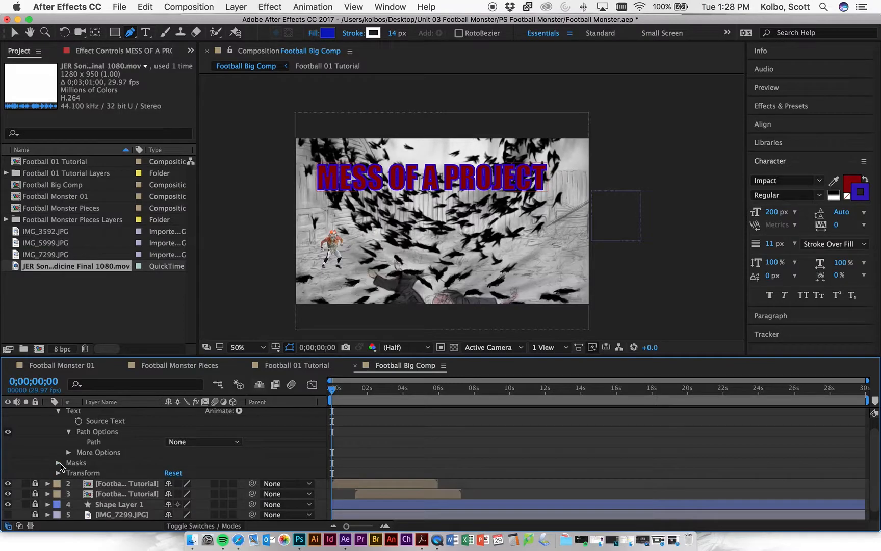
click(74, 424)
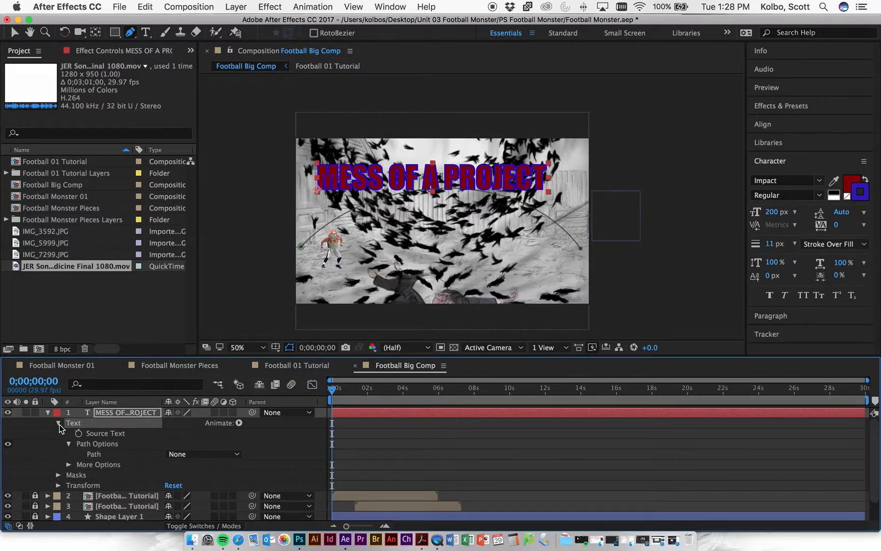
click(60, 423)
click(59, 424)
click(207, 454)
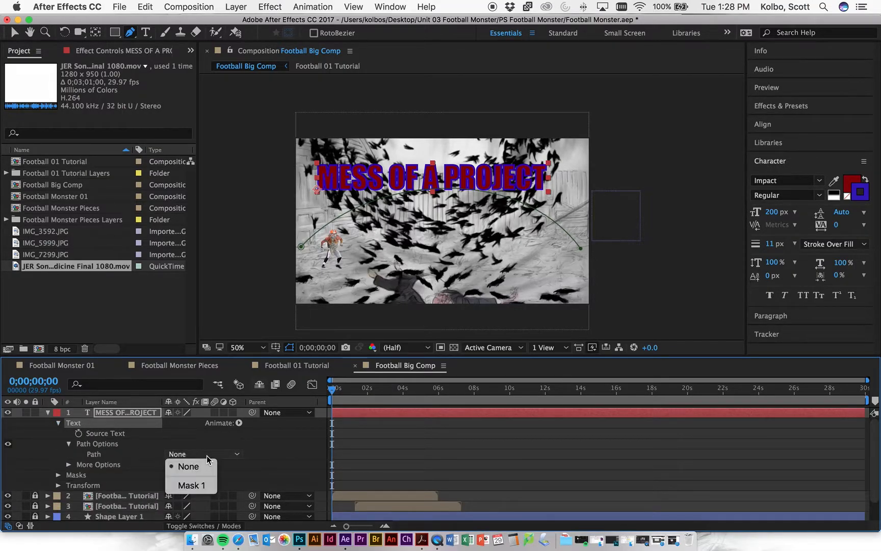
click(204, 486)
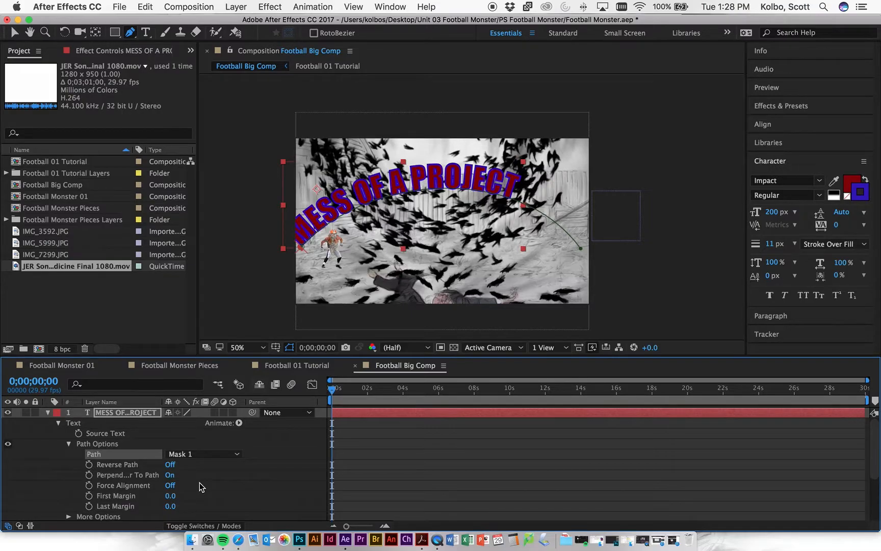
key(space)
key(space)
key(space)
key(space)
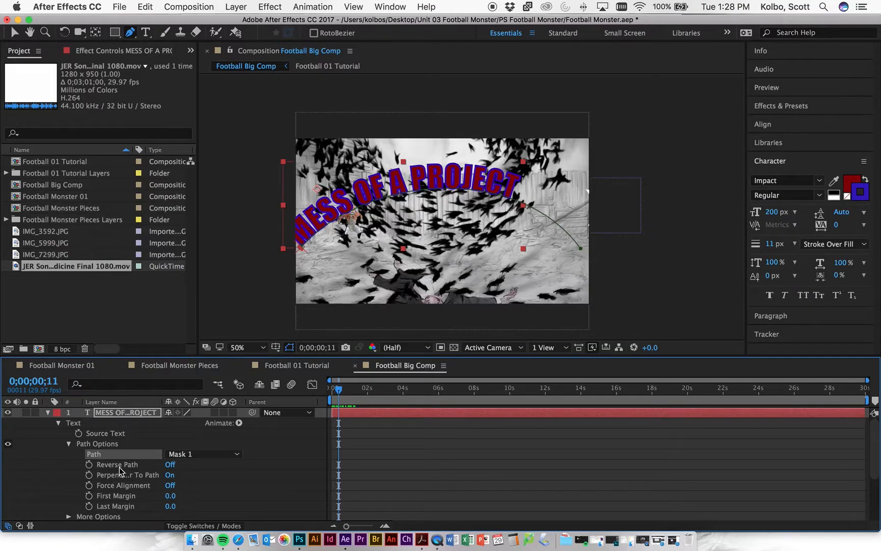
Step: Enable Mask Path keyframing for Mask 1 on the title layer, with the first keyframe at the start of the composition
scroll(119, 466, down, 2)
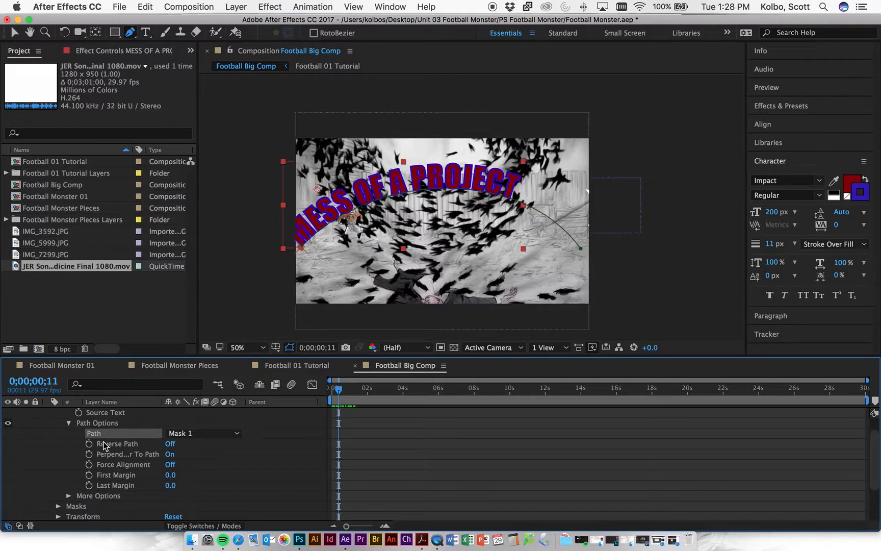
click(59, 507)
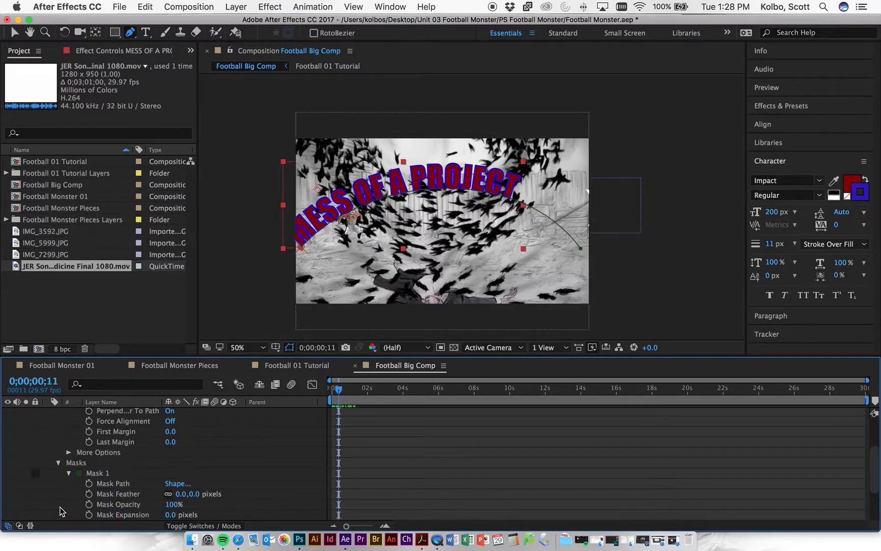
scroll(63, 505, down, 2)
scroll(66, 500, down, 1)
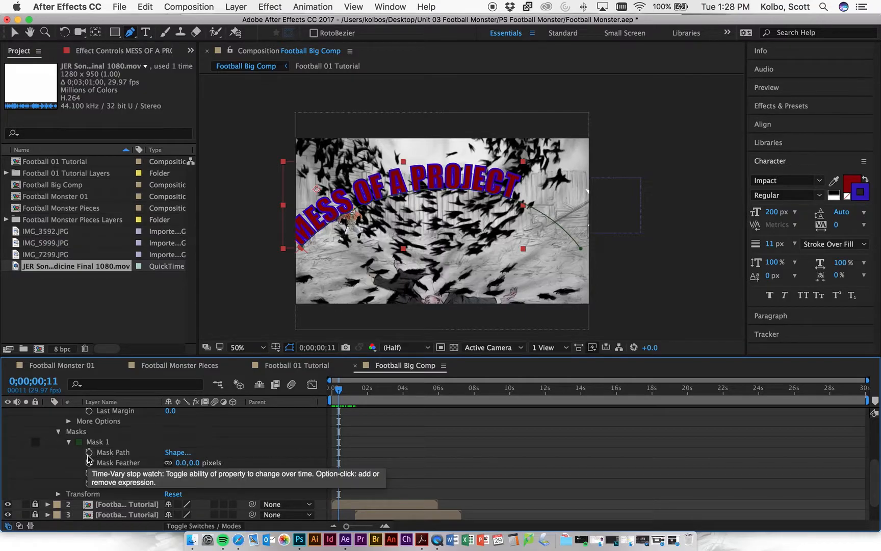
drag(340, 390, 381, 389)
click(89, 452)
Step: At 0;00;03;07, flatten Mask 1 into a straight horizontal line using its direction handles, and preview the animation from the start
key(space)
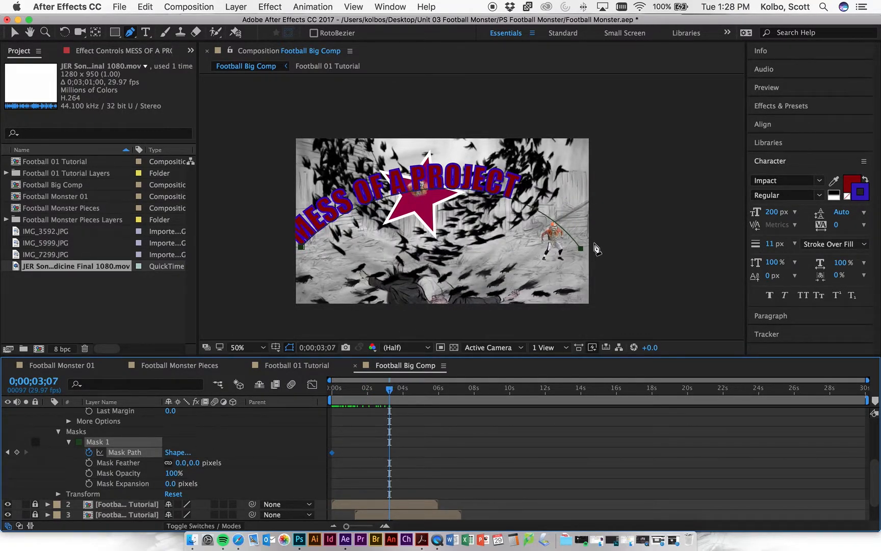
drag(581, 249, 588, 248)
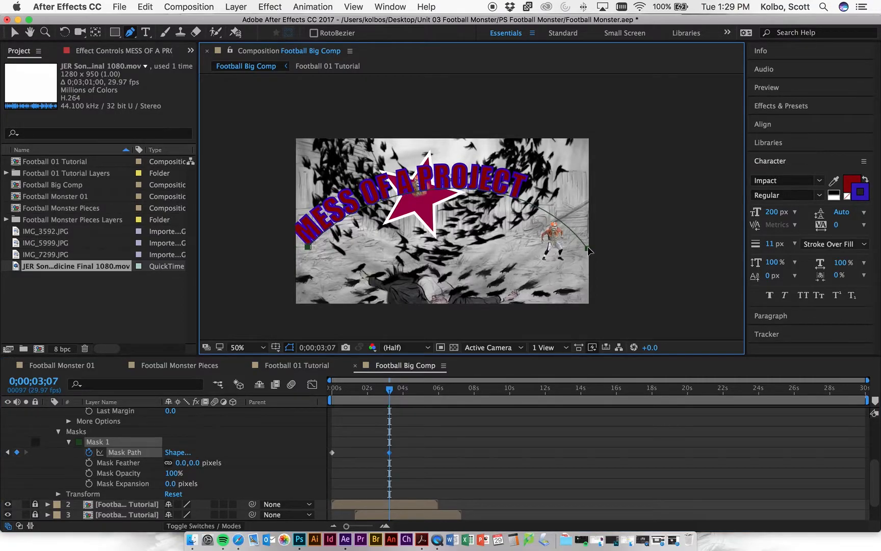
key(super+z)
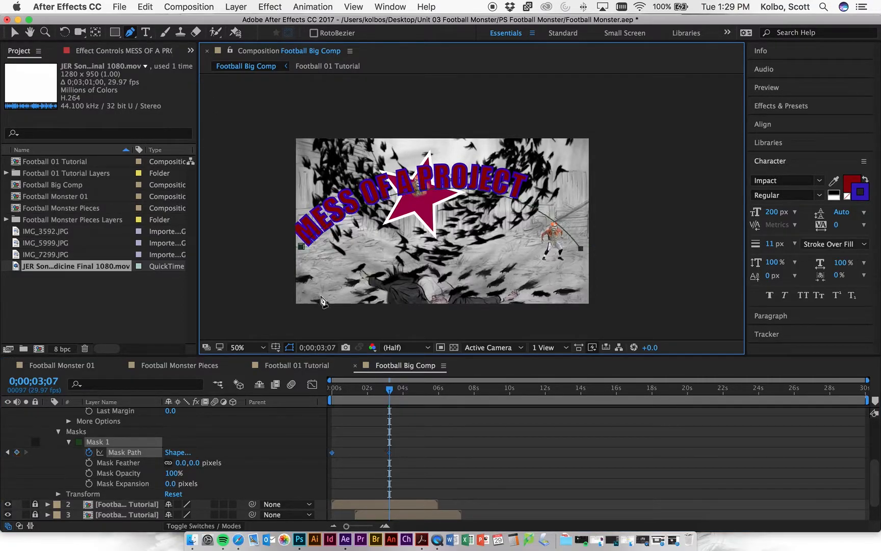
click(14, 32)
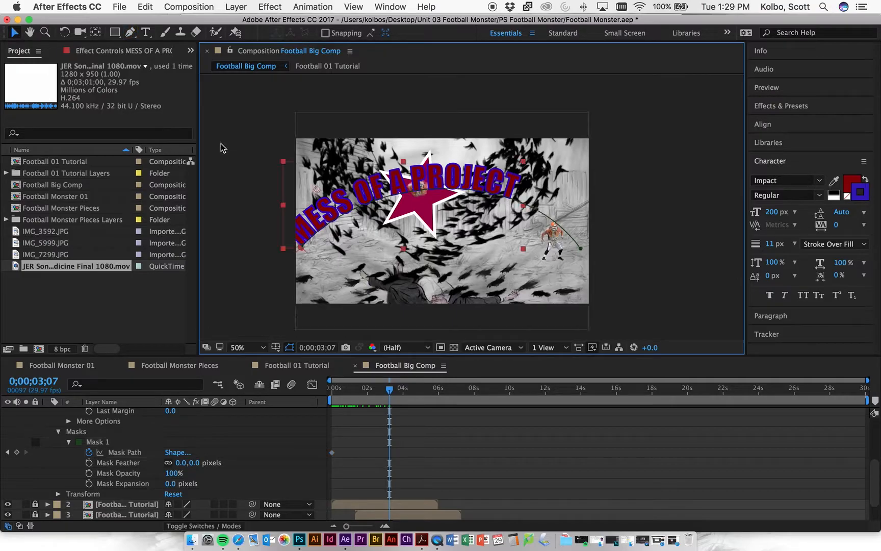
click(581, 250)
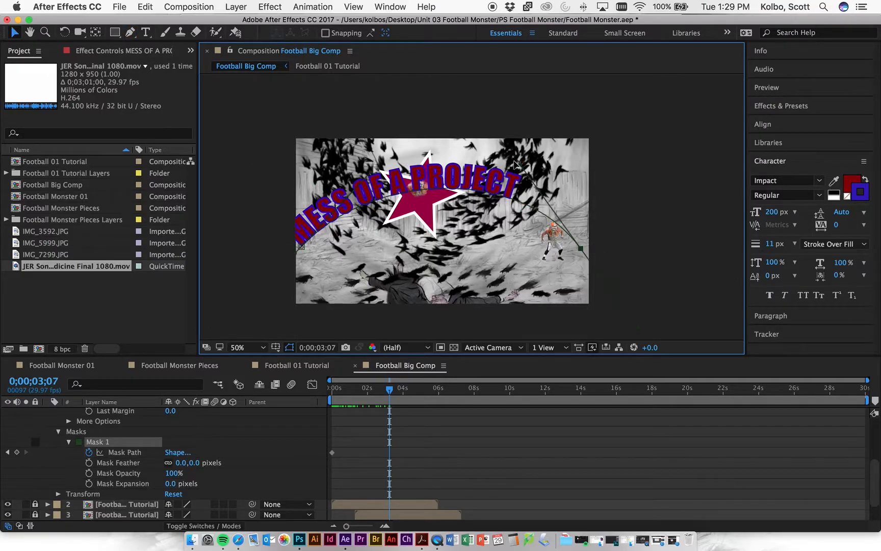
drag(523, 165, 476, 246)
drag(375, 186, 404, 250)
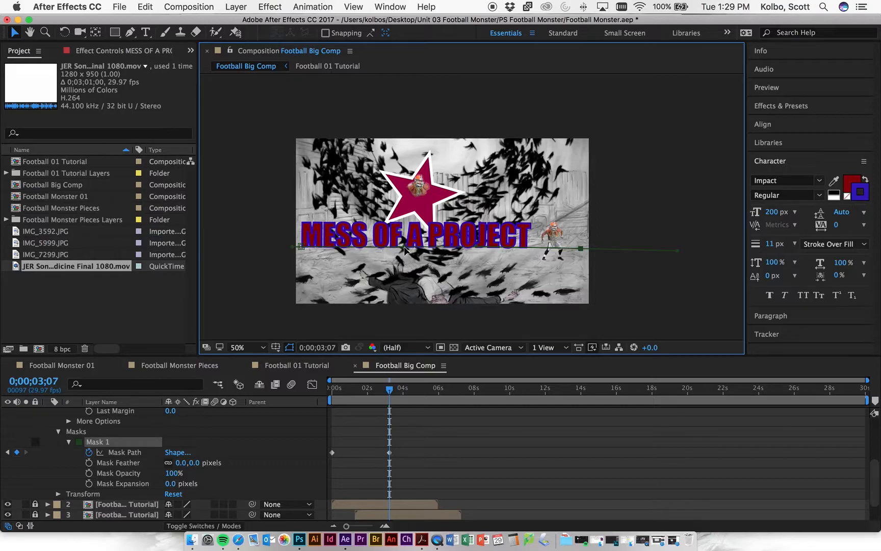
drag(390, 393, 327, 391)
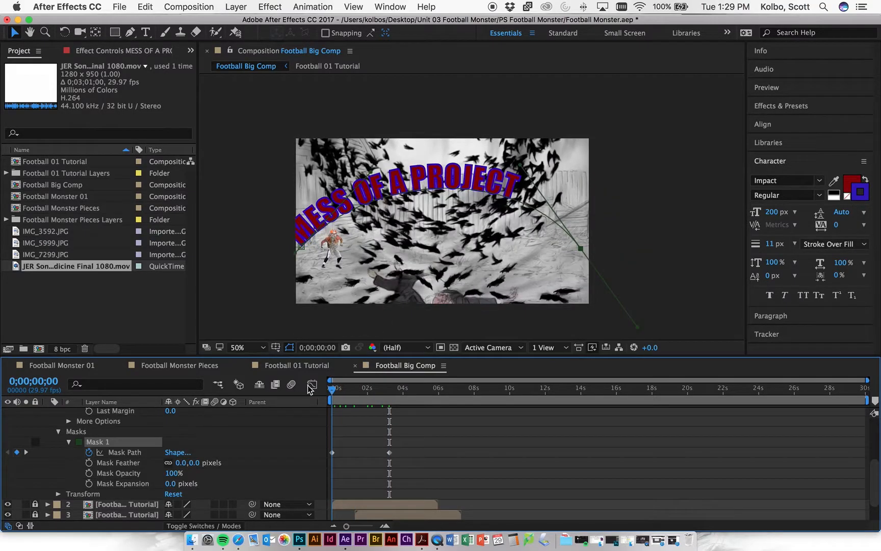
key(space)
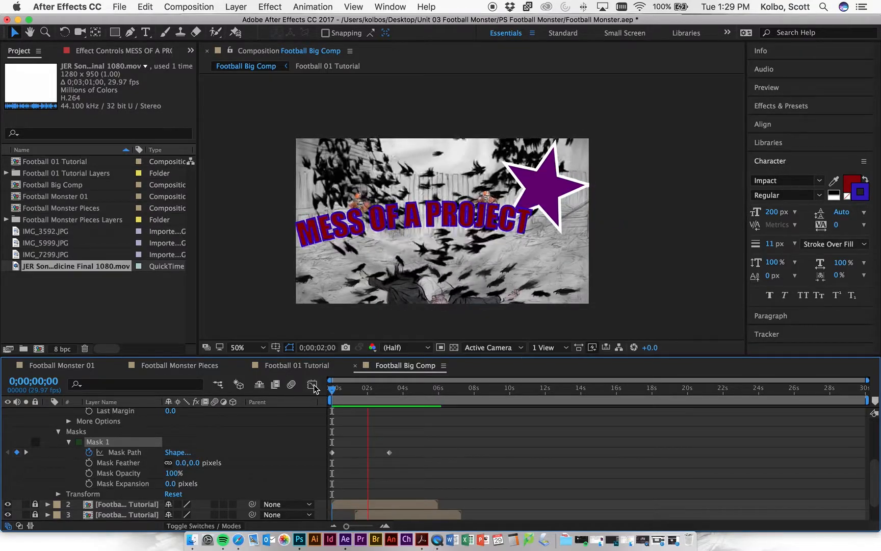
key(space)
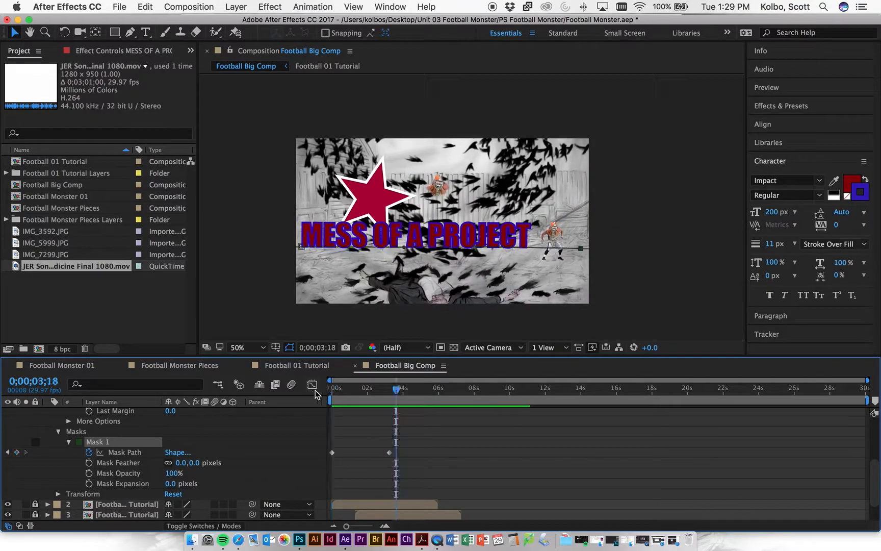
Step: Return the current time to 0;00;00;00 and bring the title's Path Options into view
scroll(148, 485, up, 5)
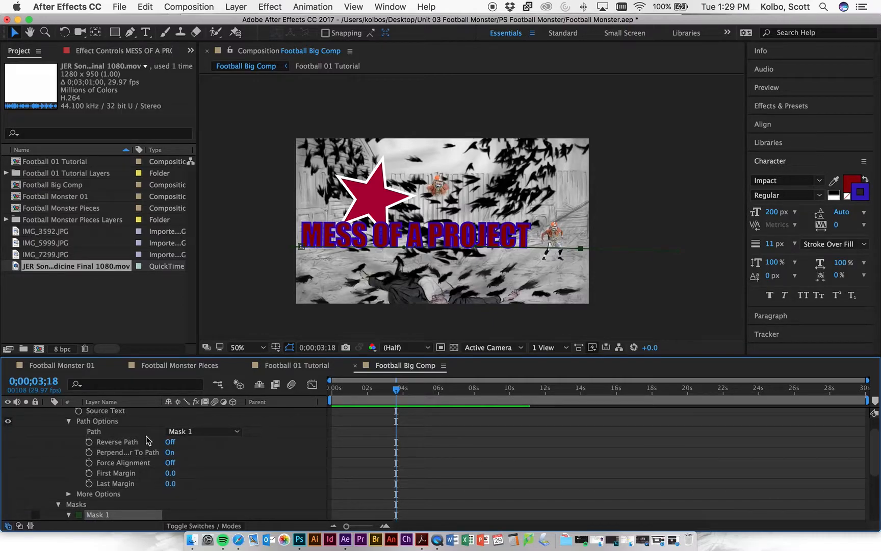
scroll(147, 439, up, 1)
drag(397, 391, 331, 391)
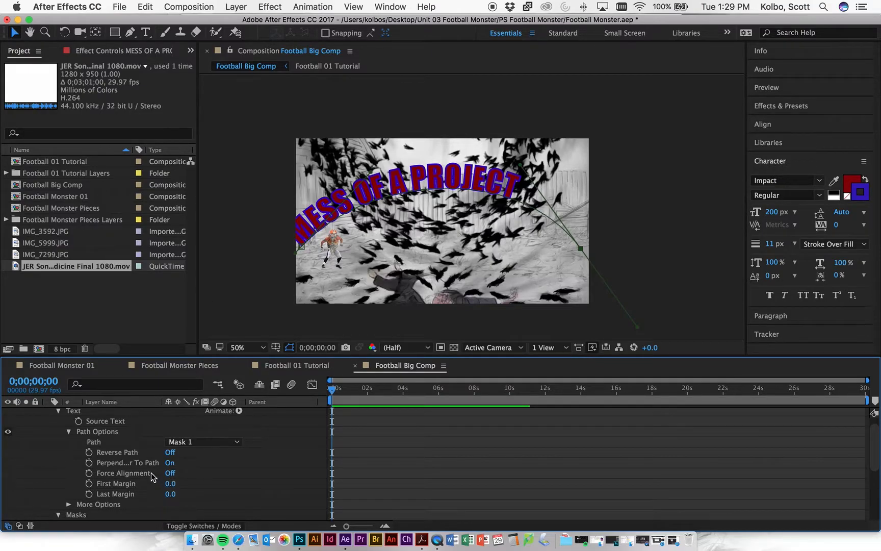
Step: Try the Reverse Path option on the title's text path and switch it back off
click(71, 432)
click(72, 433)
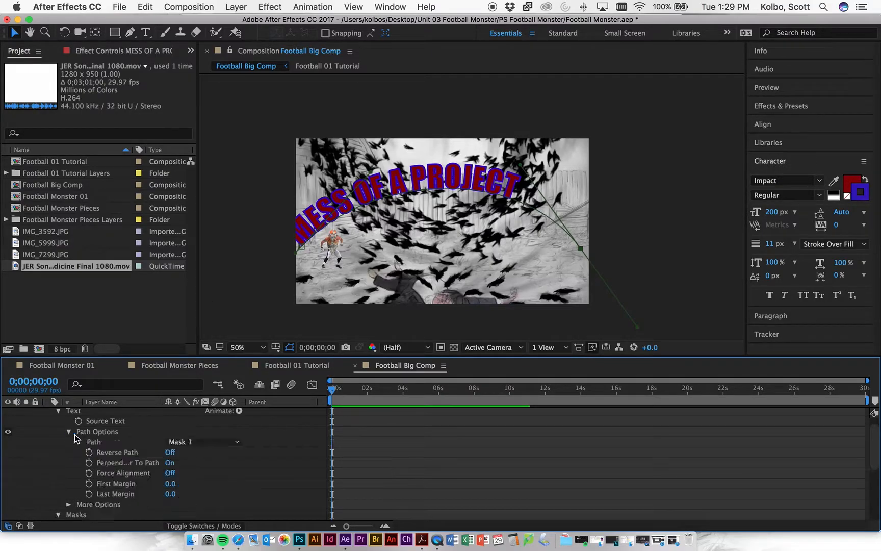
click(170, 453)
click(170, 452)
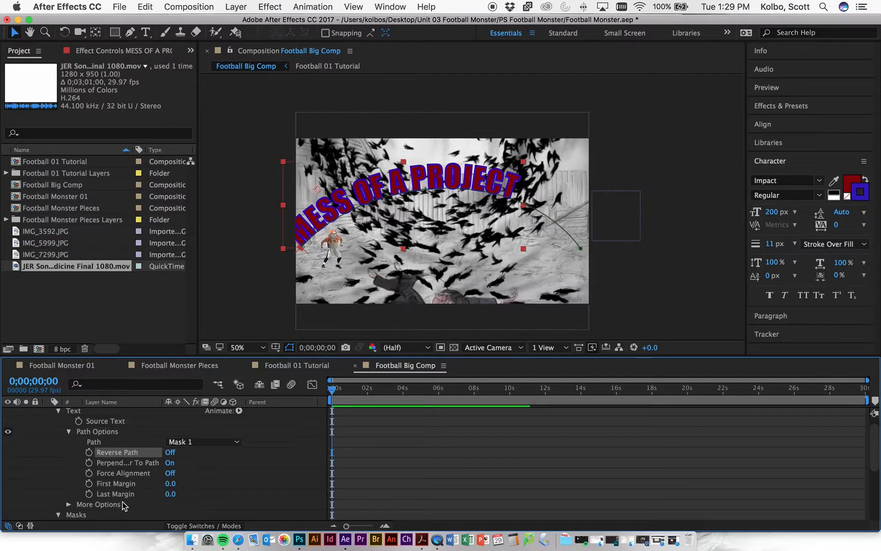
Step: Enable First Margin keyframing at 0;00;00;00 and set the value to -1642 so the title starts outside the frame
click(89, 484)
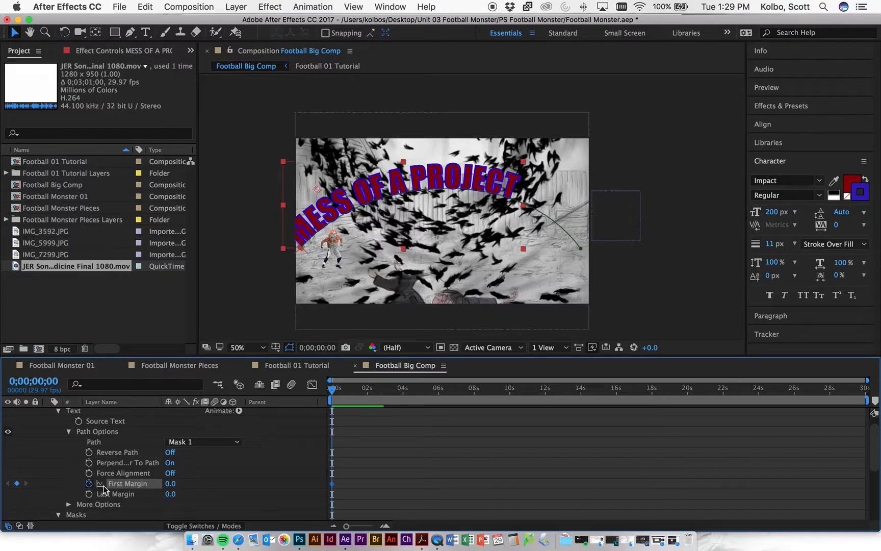
drag(171, 484, 67, 488)
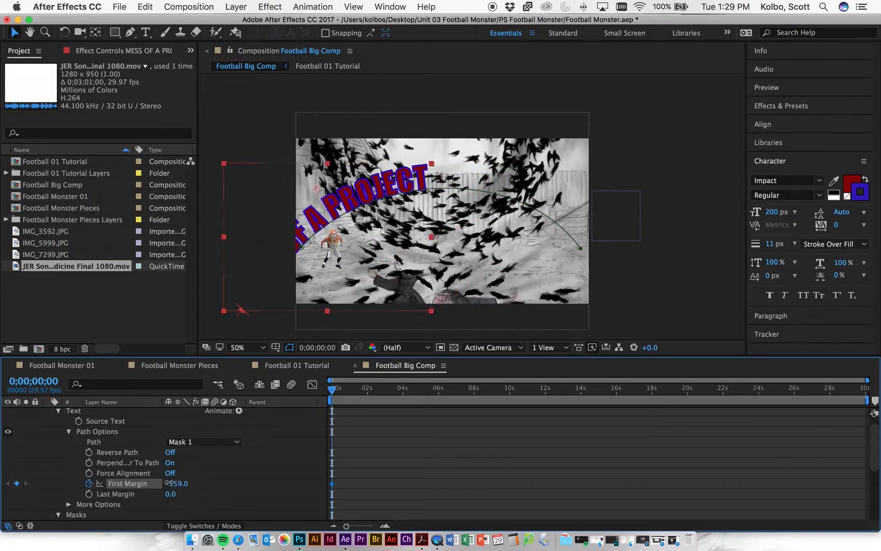
drag(173, 483, 11, 484)
drag(174, 484, 8, 482)
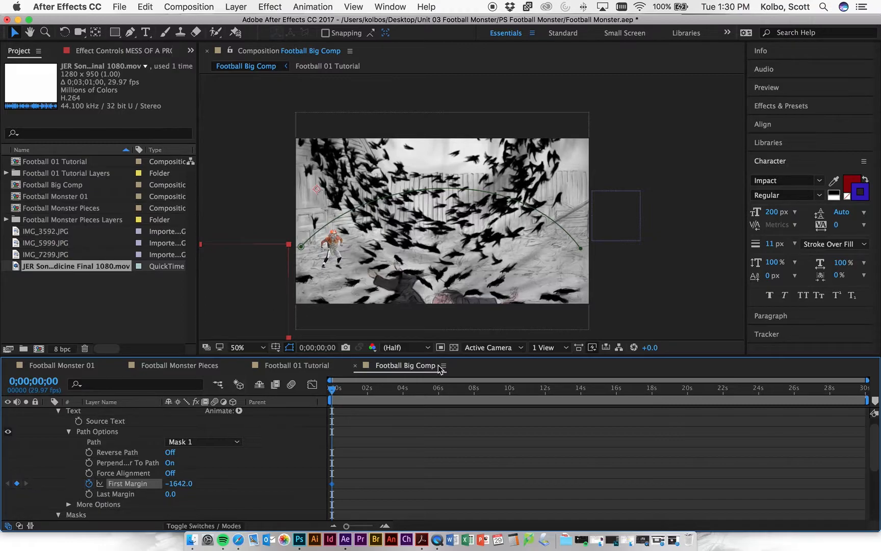
Step: Add a First Margin keyframe of 2035 at 0;00;04;10 and preview the title's movement along the path from the start
drag(336, 387, 409, 386)
drag(179, 483, 333, 485)
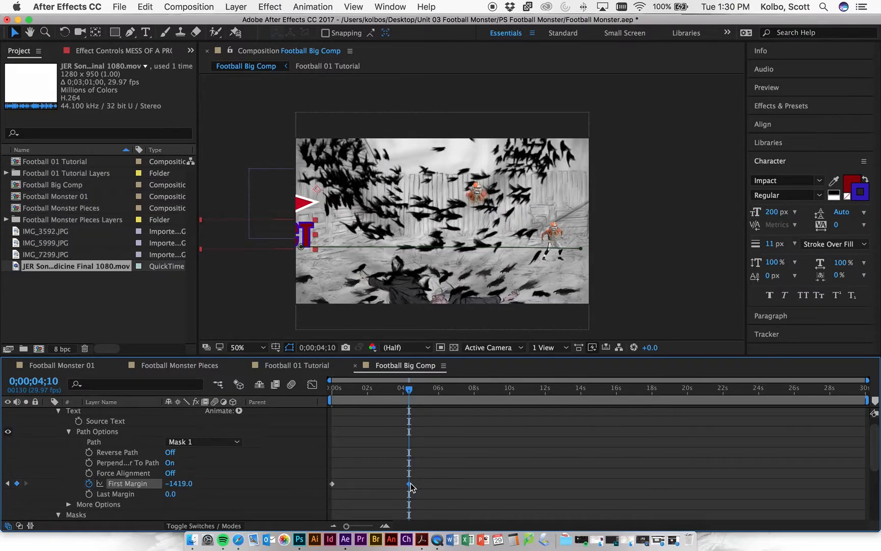
drag(189, 484, 541, 467)
drag(178, 484, 340, 469)
drag(168, 484, 301, 477)
drag(179, 485, 317, 480)
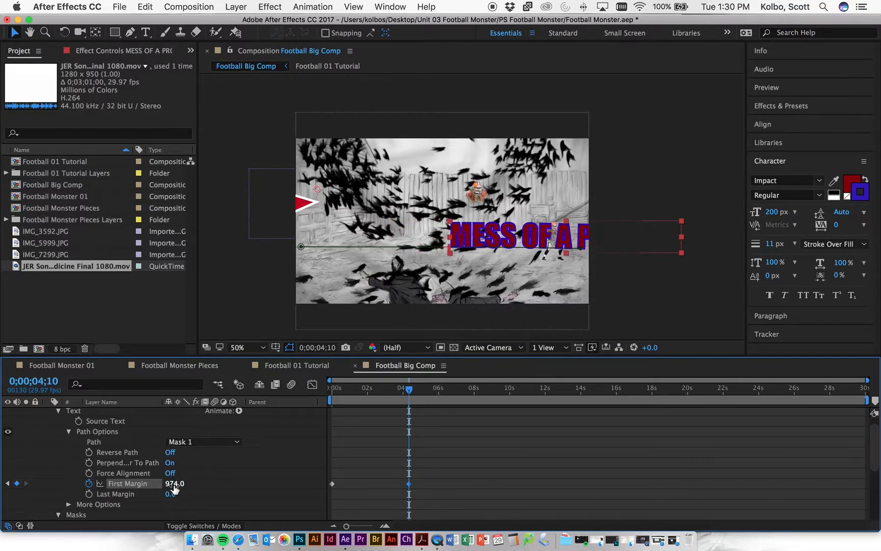
drag(173, 483, 369, 483)
drag(177, 484, 305, 478)
drag(177, 483, 392, 479)
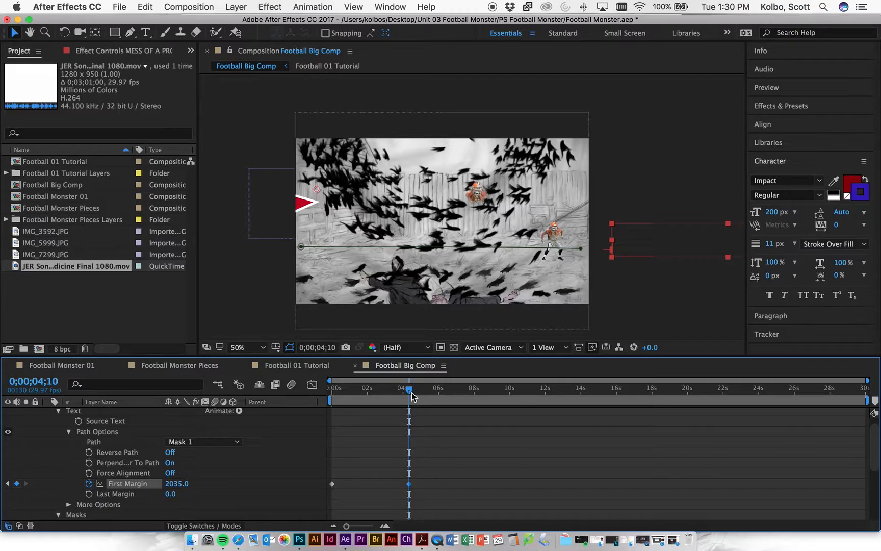
key(Home)
key(space)
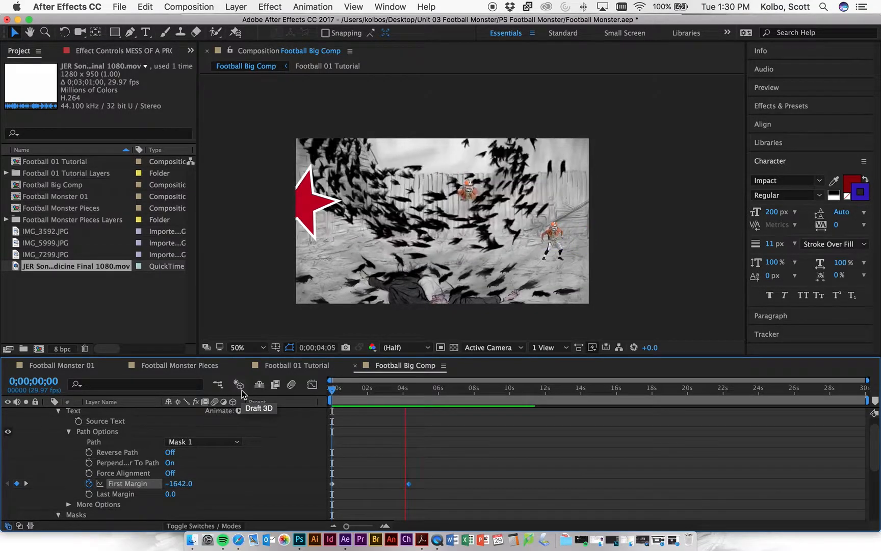
Step: Stop the preview and collapse the title's Path Options and Masks groups
key(space)
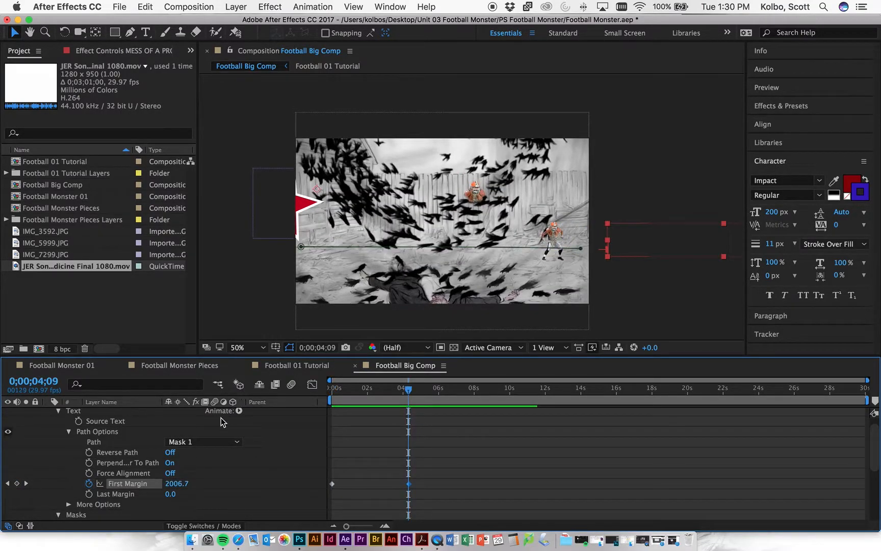
scroll(207, 483, down, 5)
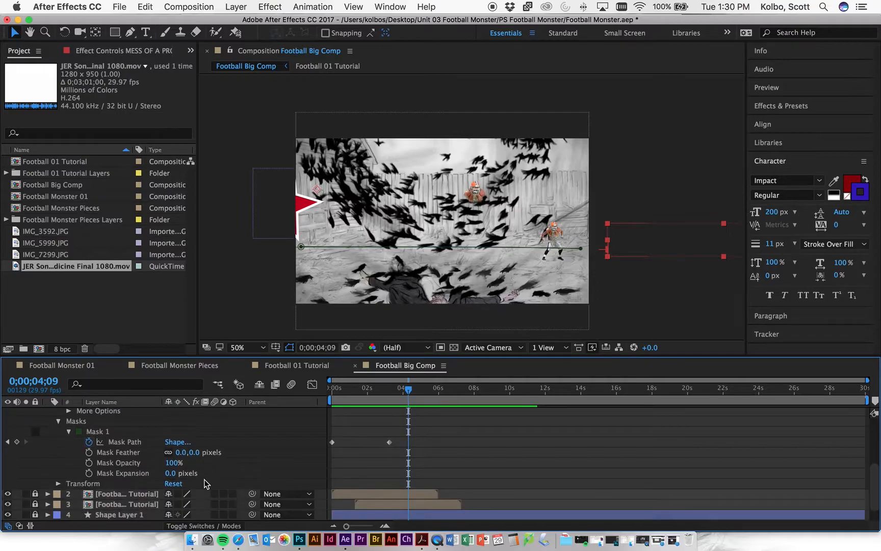
scroll(202, 480, up, 5)
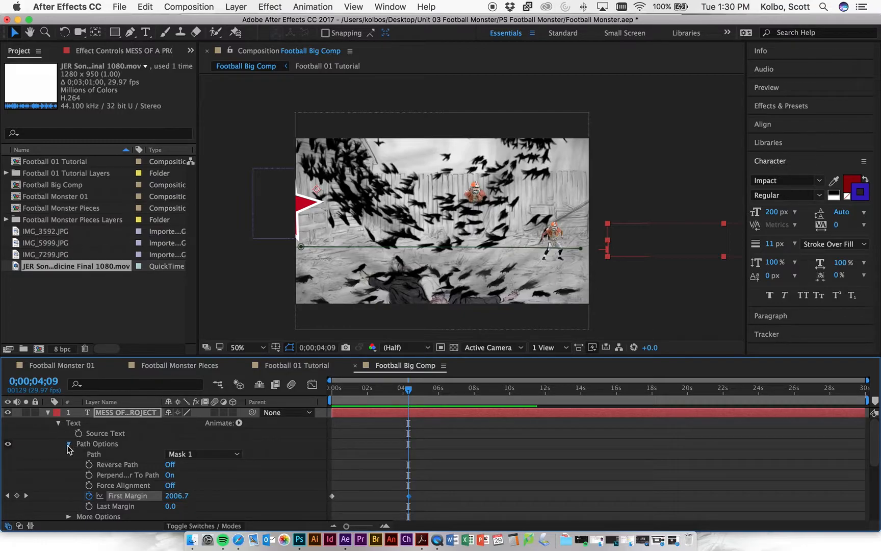
click(68, 444)
click(59, 465)
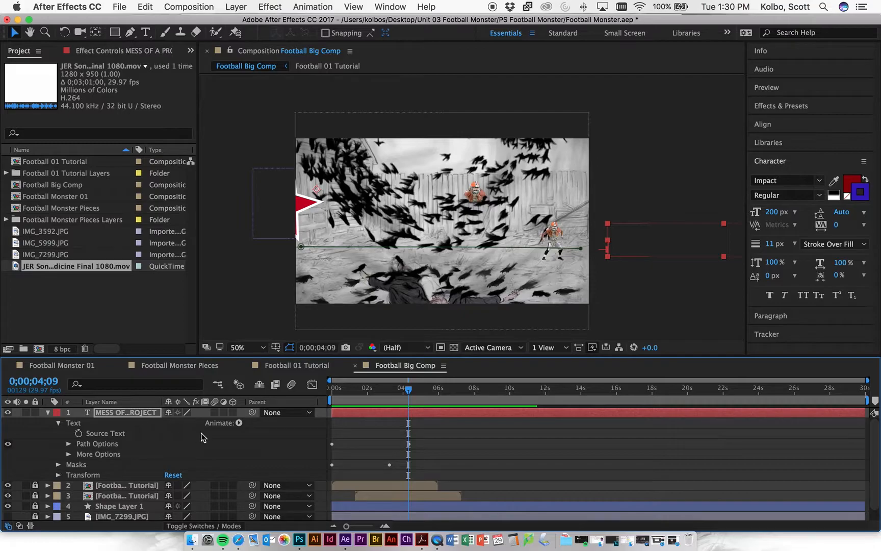
Step: Add a Fill Color RGB animator to the "MESS OF A PROJECT" title's text
click(82, 424)
click(239, 423)
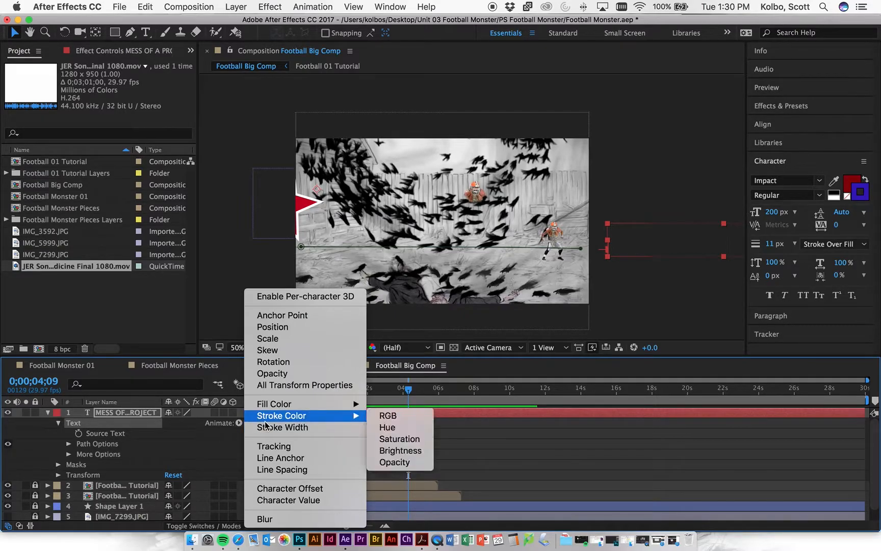
mouse_move(345, 404)
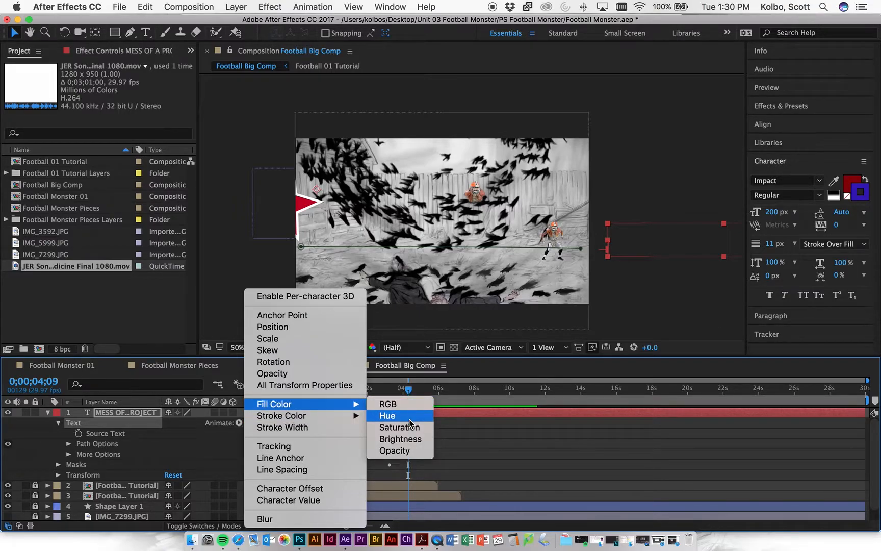
click(388, 404)
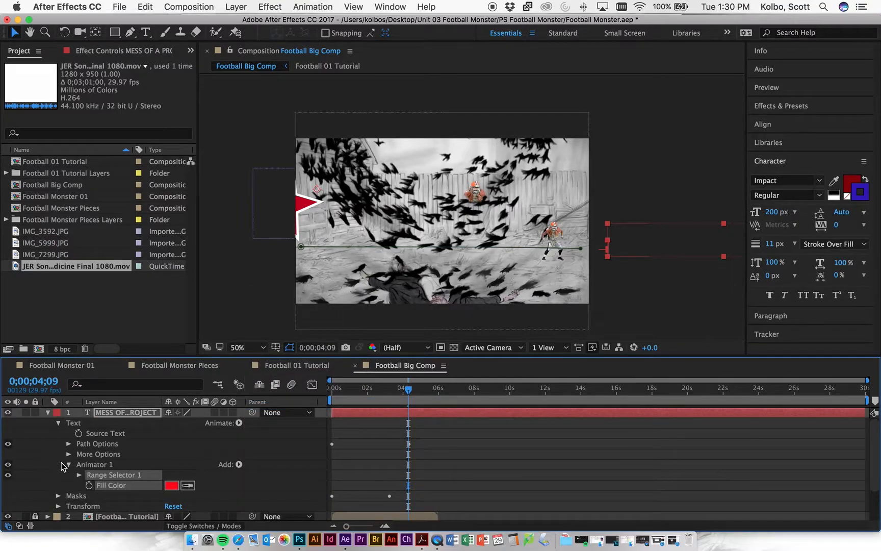
Step: Keyframe the title's Fill Color from red at 0;00;00;00 to green at 0;00;04;08
drag(408, 391, 332, 391)
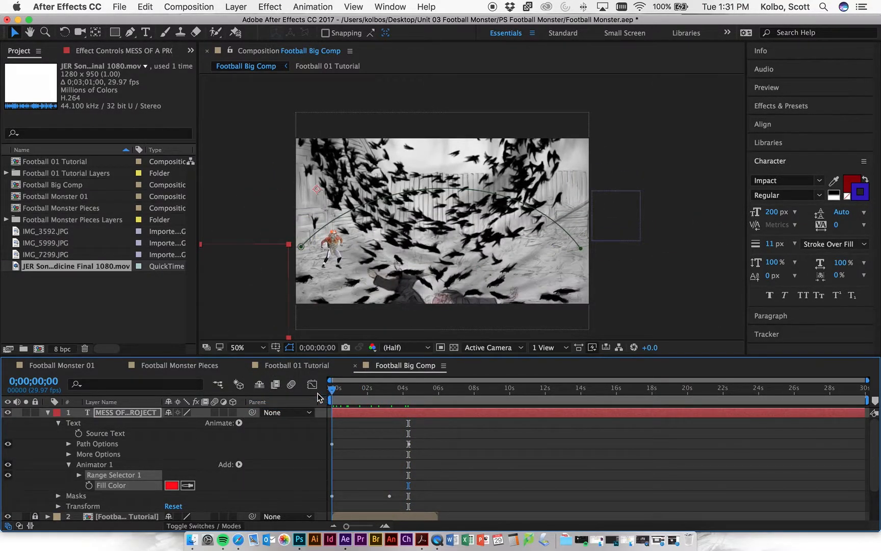
click(89, 486)
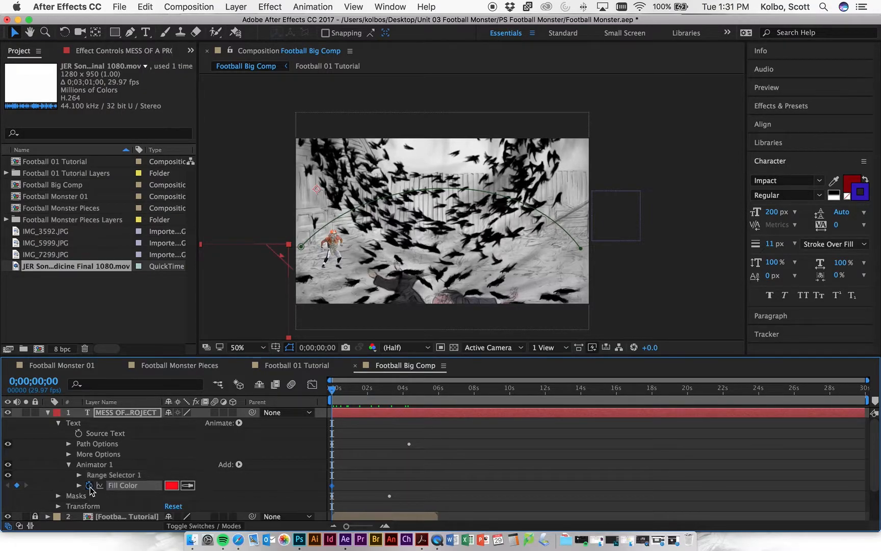
drag(332, 387, 409, 382)
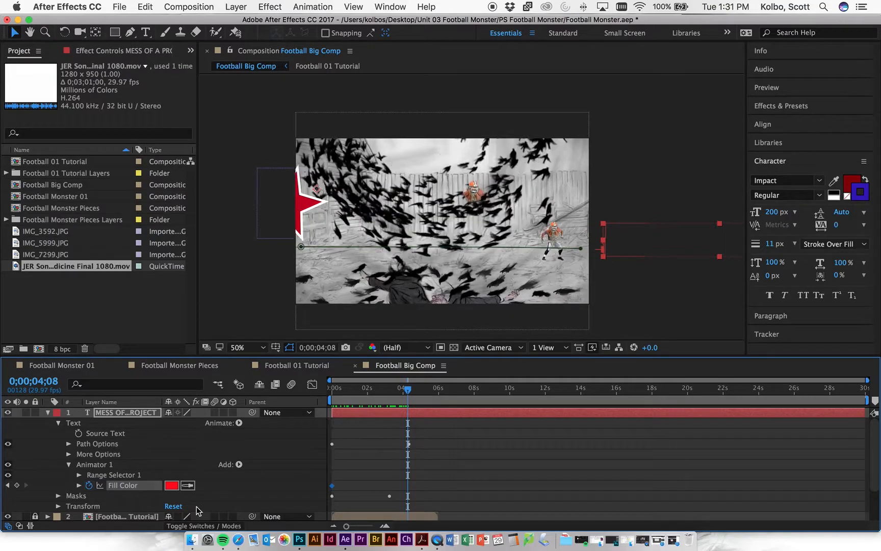
click(172, 485)
drag(465, 299, 466, 312)
click(544, 208)
Step: Preview the title's fill color change between the two keyframes, stopping at 0;00;01;28
drag(414, 391, 348, 391)
key(space)
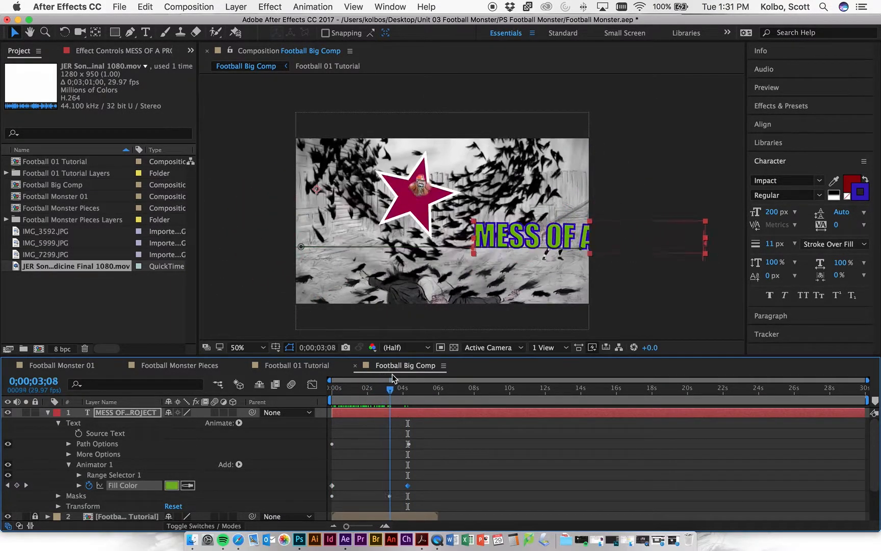
click(367, 380)
click(366, 380)
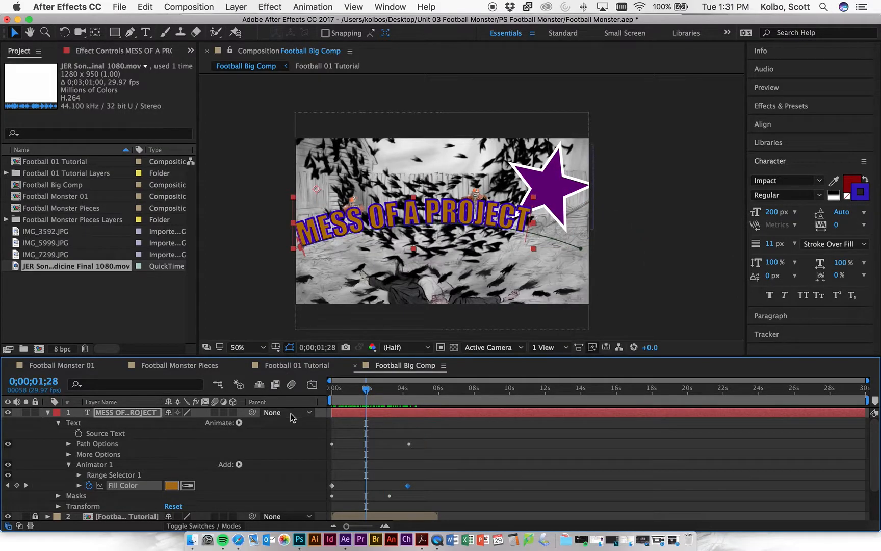
Step: Add a Blur property to Animator 1 and enable its keyframing at 0;00;00;00 with a value of 0.0
click(239, 465)
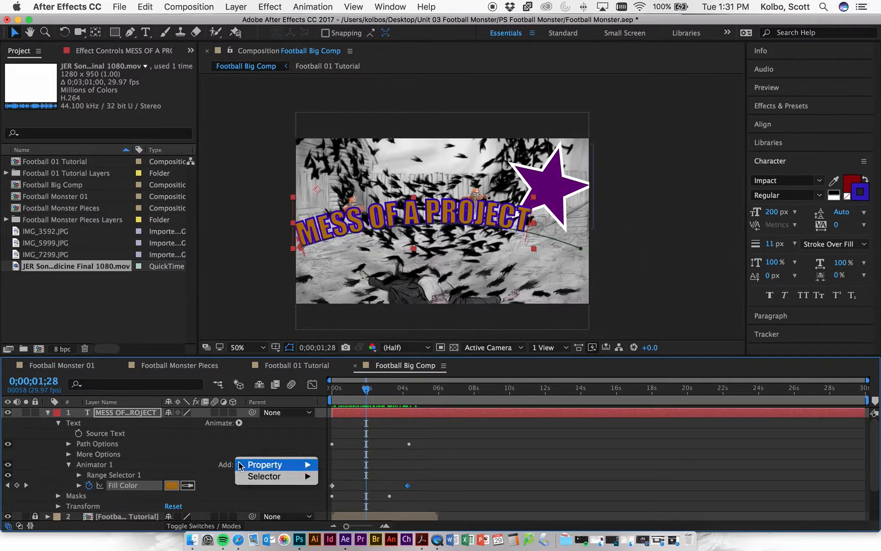
mouse_move(240, 465)
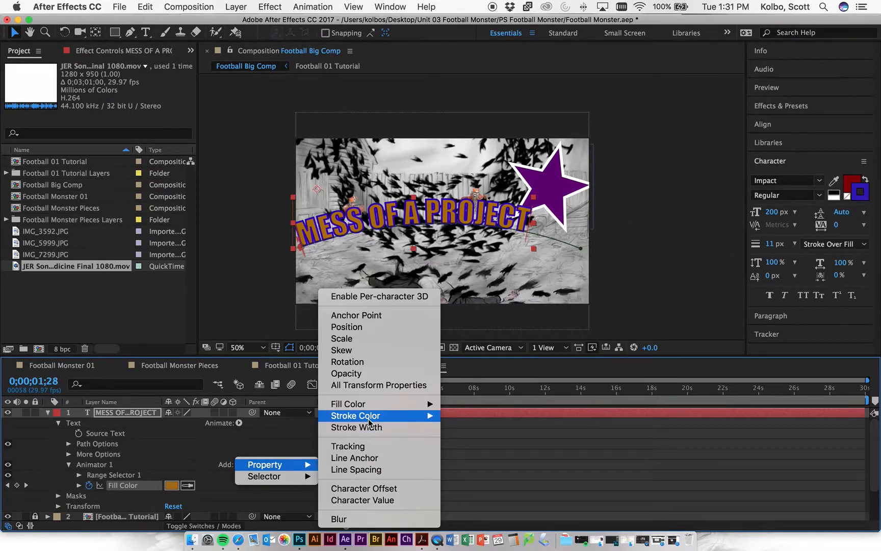
mouse_move(370, 423)
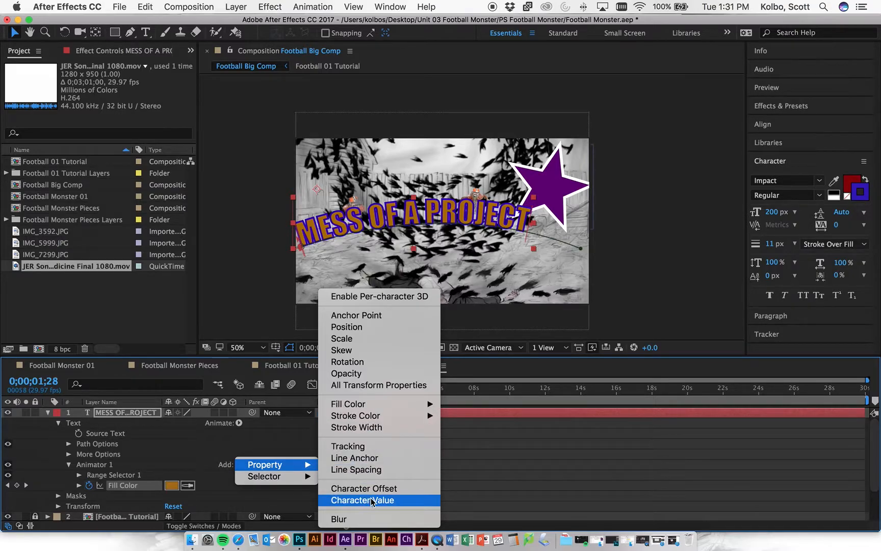
click(366, 520)
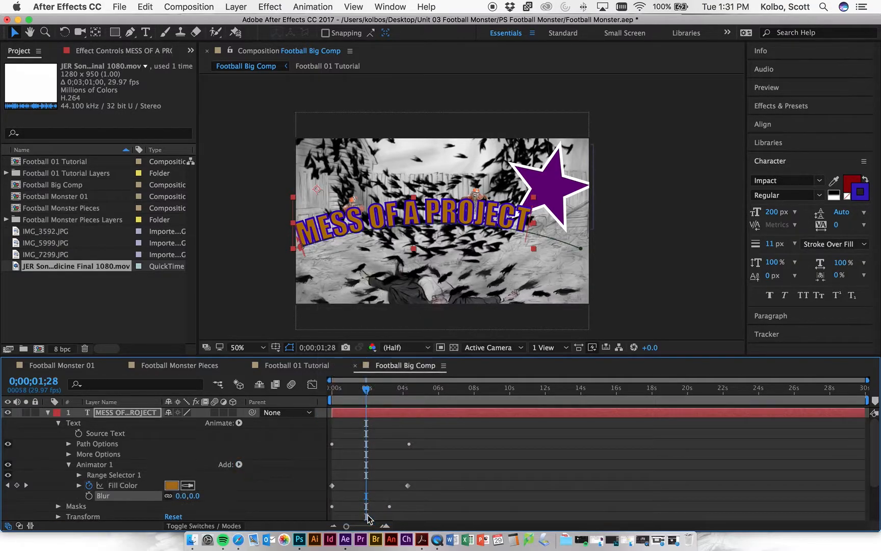
drag(367, 390, 321, 396)
click(89, 495)
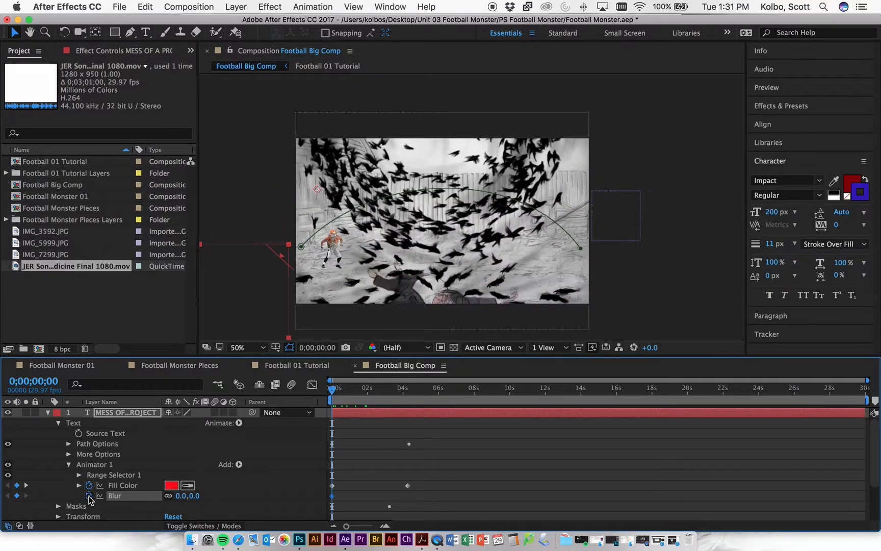
Step: Add Blur keyframes of 73.0 at about two seconds and 0.0 at 0;00;04;05
key(space)
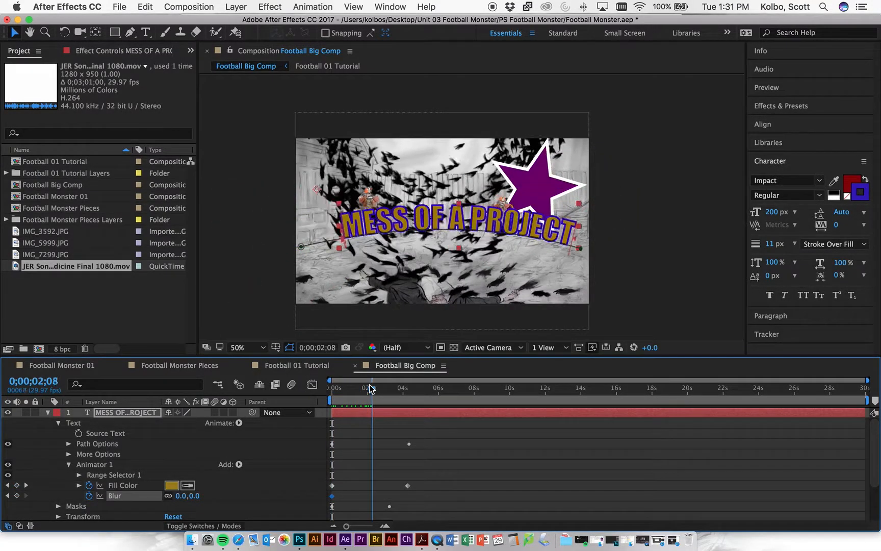
drag(179, 496, 217, 496)
drag(370, 395, 409, 392)
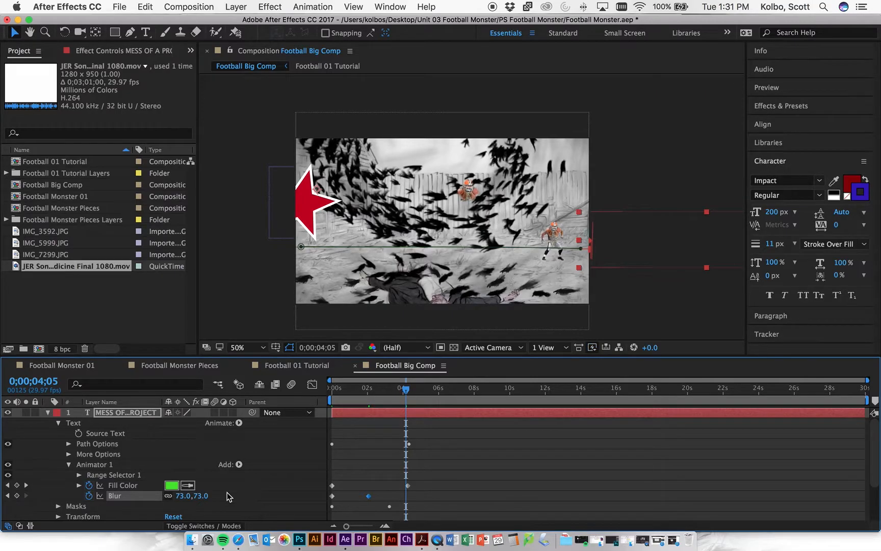
drag(181, 496, 149, 496)
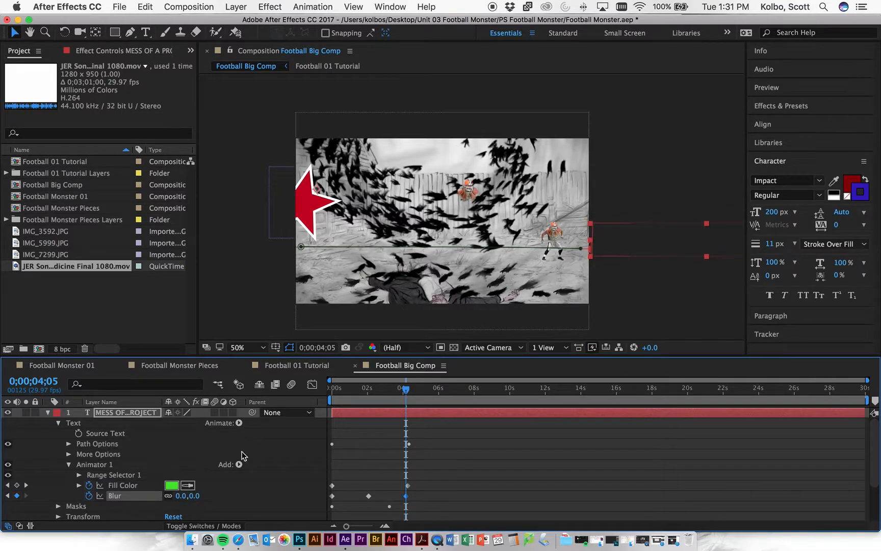
Step: Preview the title's blur and color animation from the start, and return the current time to 0;00;00;00
drag(409, 391, 271, 386)
key(space)
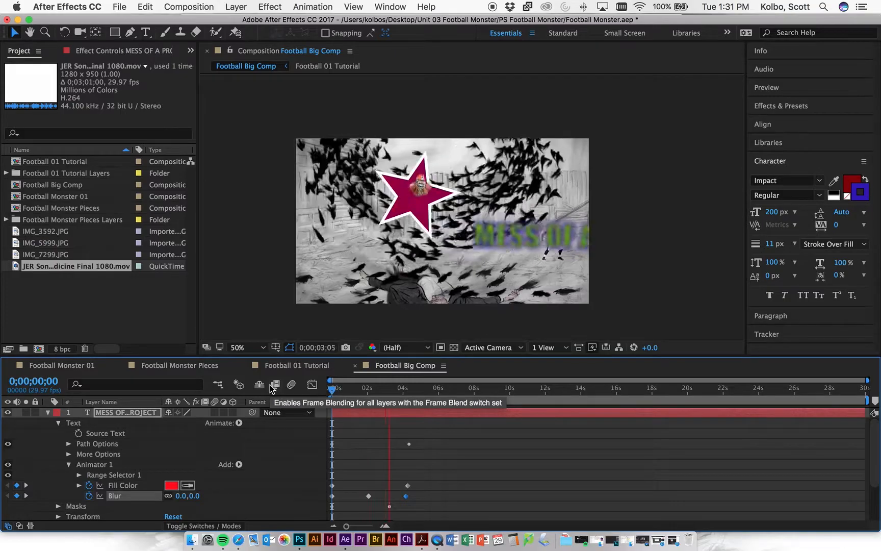
click(424, 390)
drag(423, 394, 322, 394)
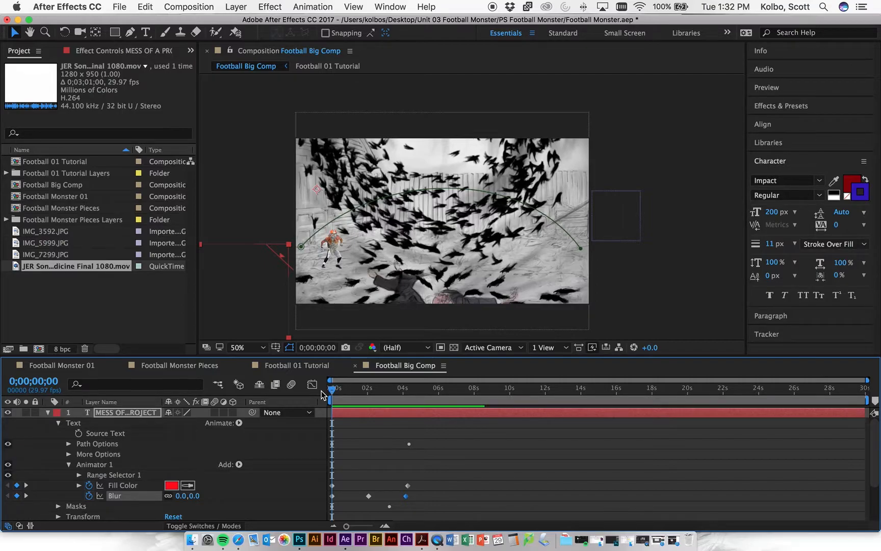
scroll(180, 426, down, 5)
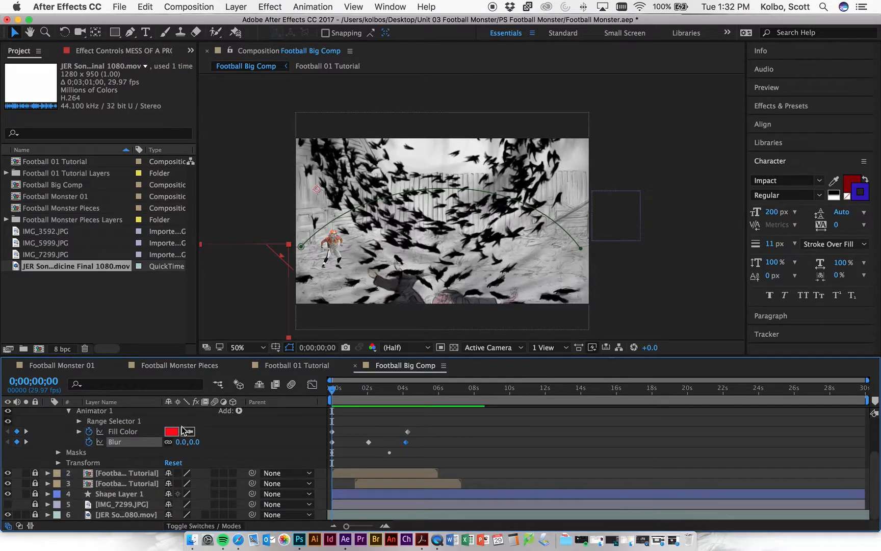
scroll(183, 428, up, 5)
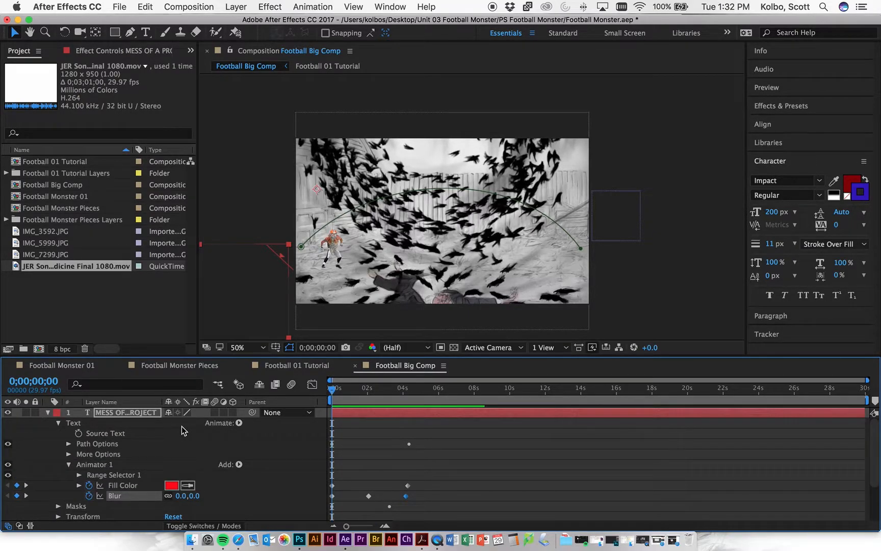